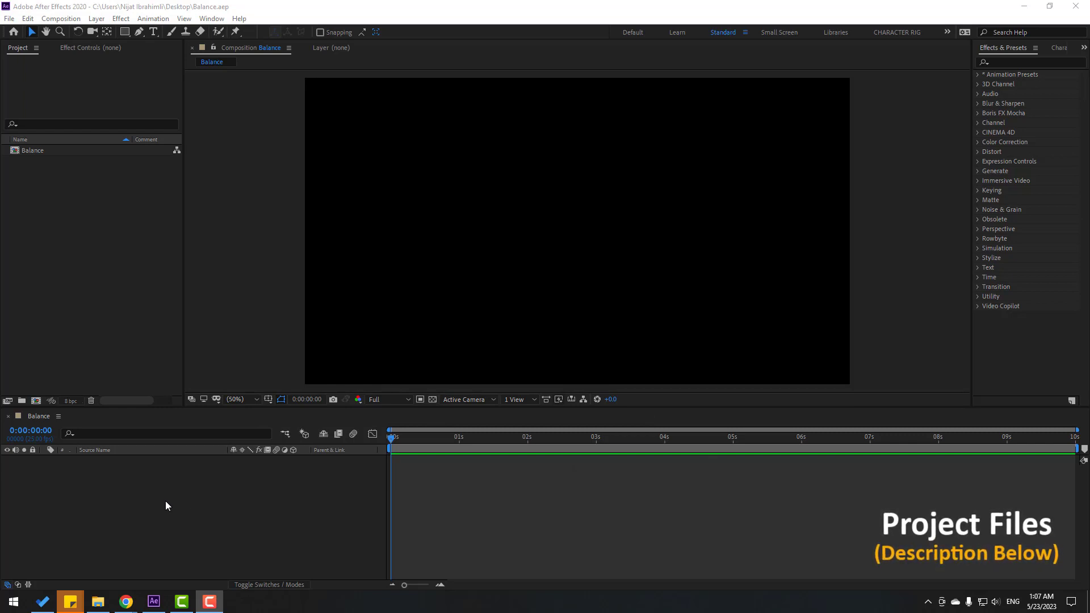
# - Create a comp-sized solid layer named BG in the Balance composition
pyautogui.rightClick(145, 488)
pyautogui.moveTo(228, 365)
pyautogui.click(318, 394)
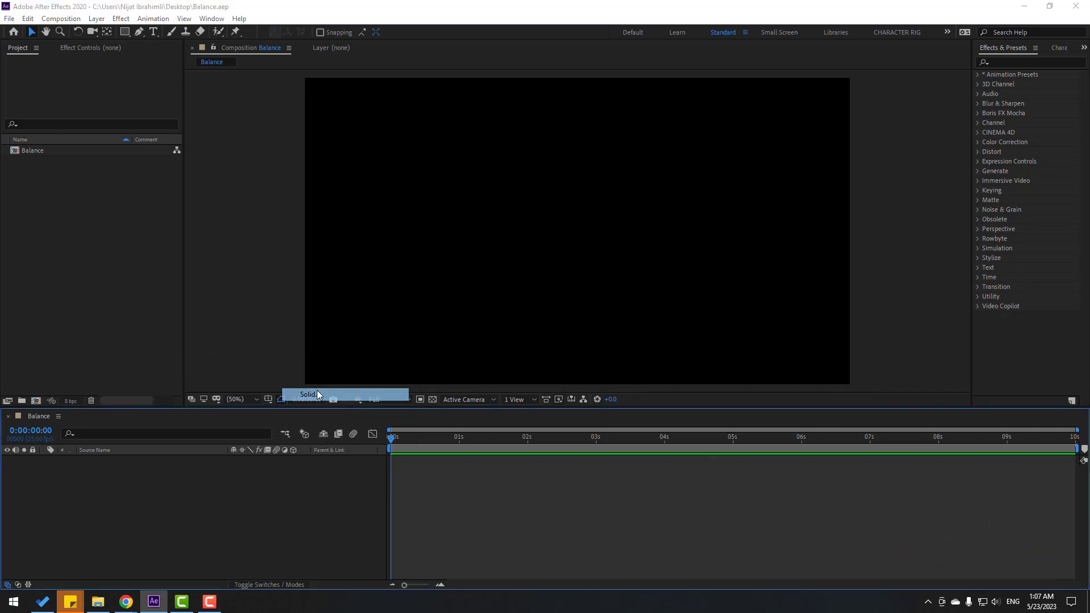
pyautogui.write('BG')
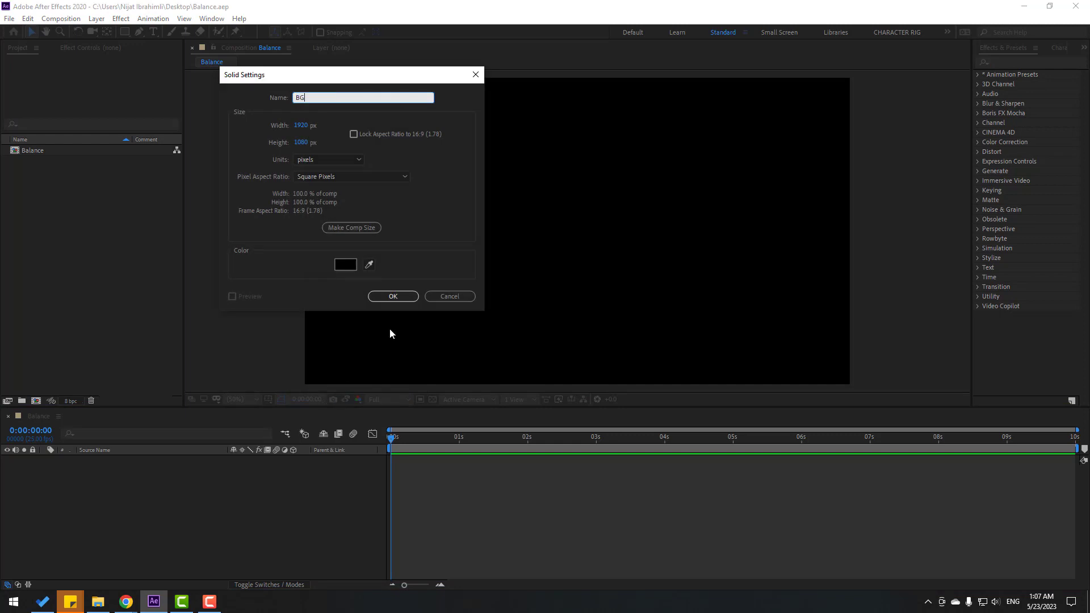
pyautogui.click(393, 297)
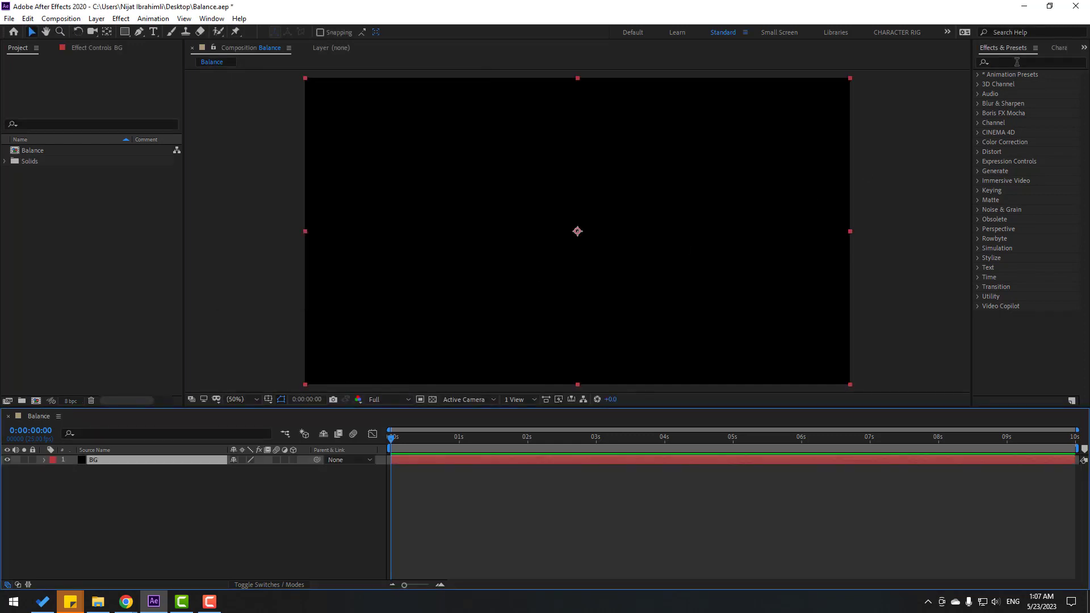
# - Apply the Fill effect to the BG layer and set its color to a light yellow-orange
pyautogui.click(1017, 61)
pyautogui.write('fill')
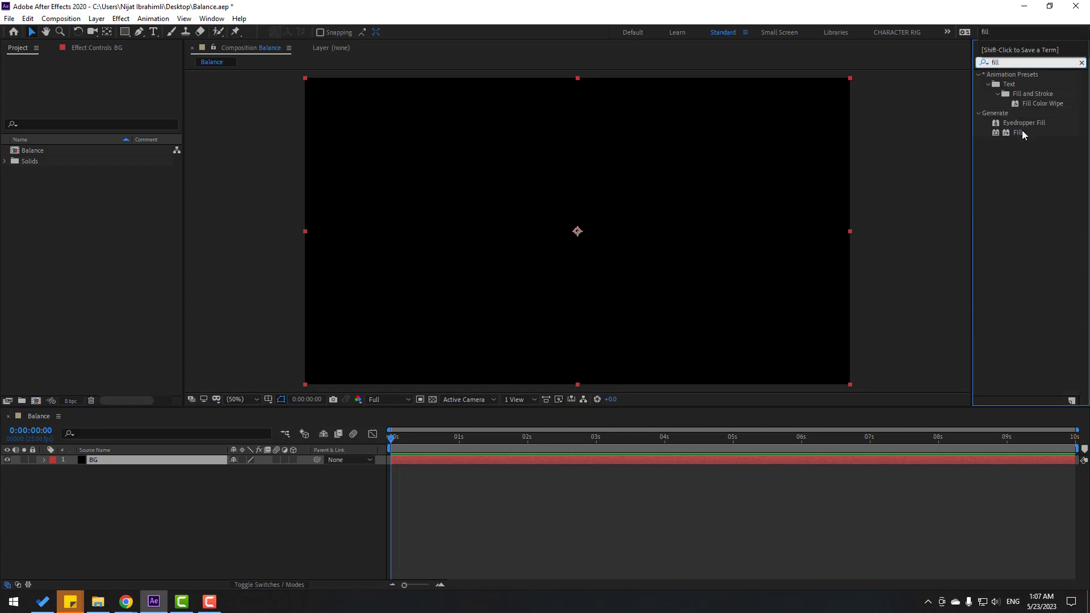
pyautogui.moveTo(1023, 133); pyautogui.dragTo(102, 462)
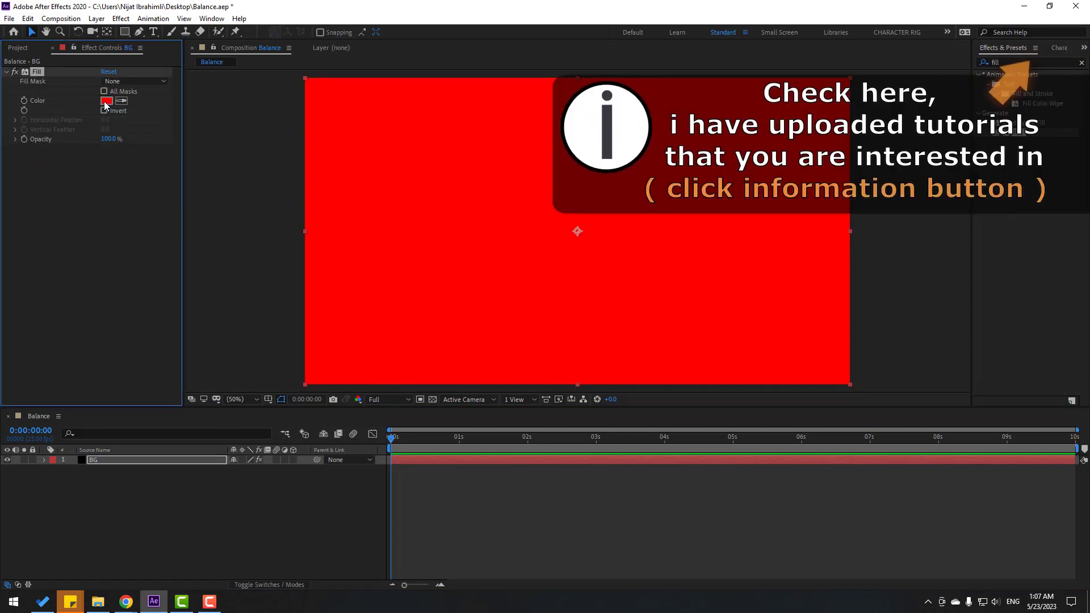
pyautogui.click(106, 101)
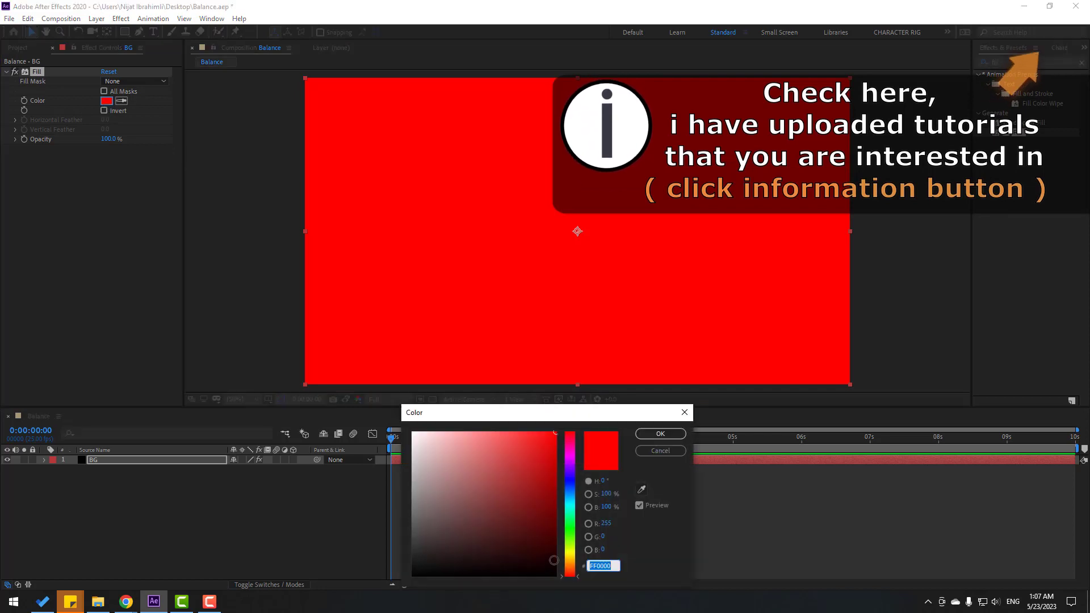
pyautogui.click(570, 561)
pyautogui.moveTo(493, 446); pyautogui.dragTo(491, 439)
pyautogui.click(661, 434)
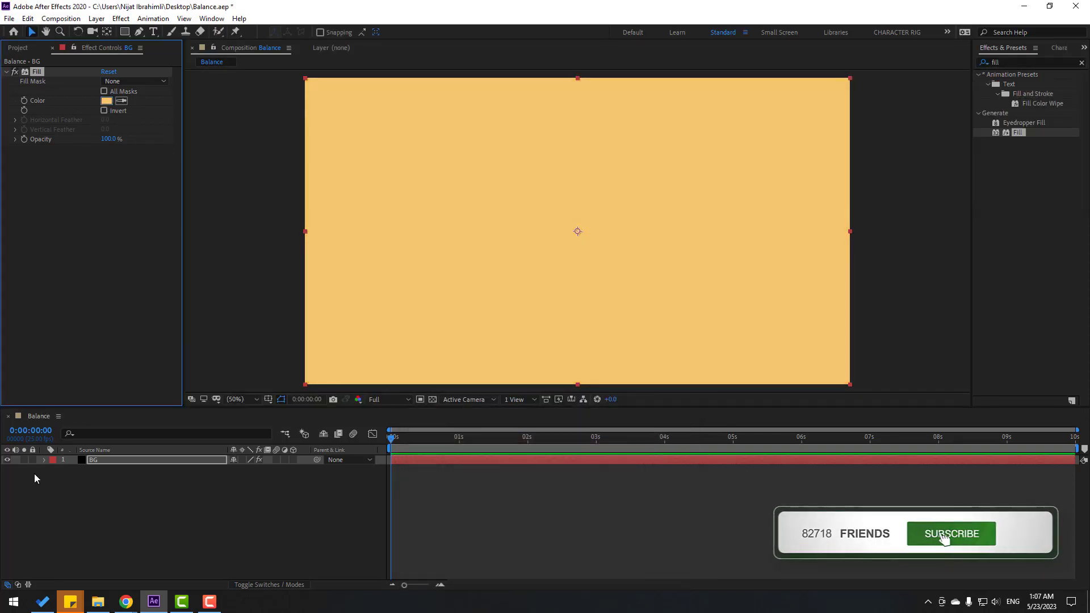
# - Draw a circle with the Ellipse Tool on a new shape layer, above and slightly left of the composition's center
pyautogui.click(125, 32)
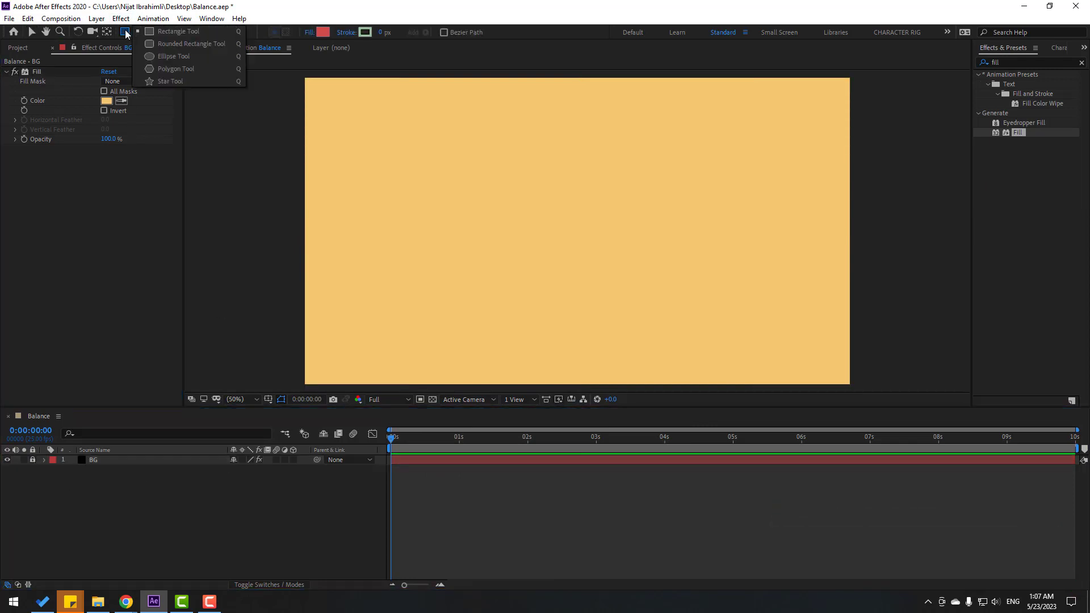
pyautogui.click(174, 56)
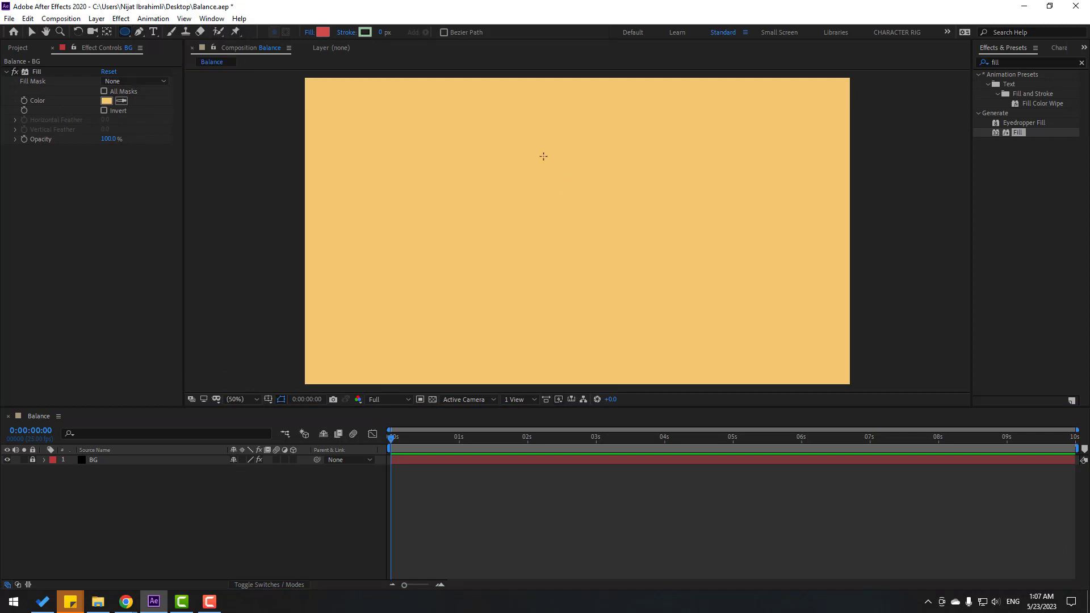
pyautogui.moveTo(496, 119); pyautogui.dragTo(571, 194)
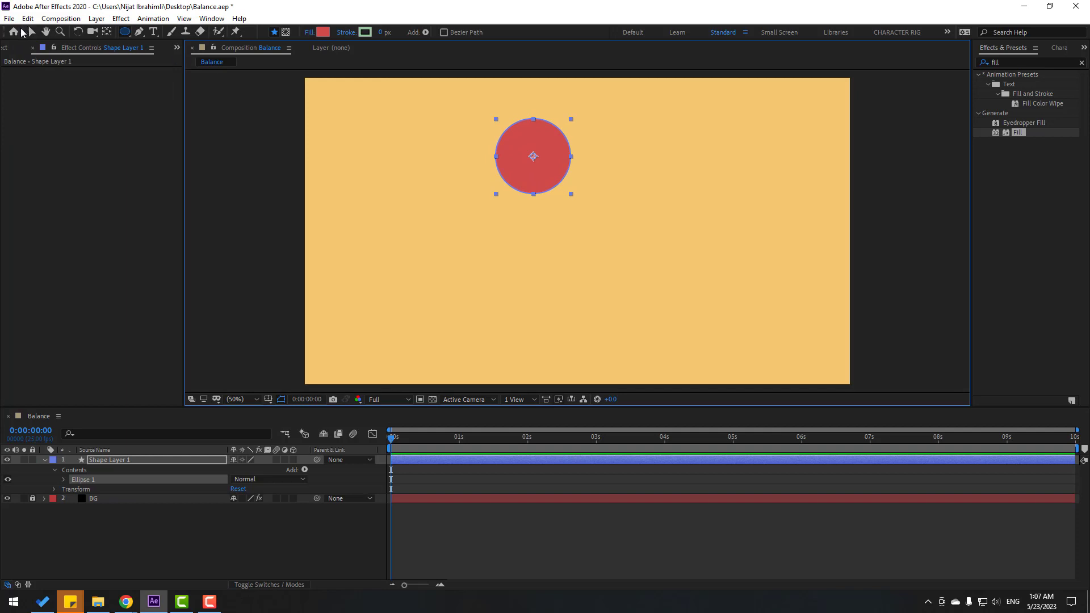
pyautogui.click(29, 34)
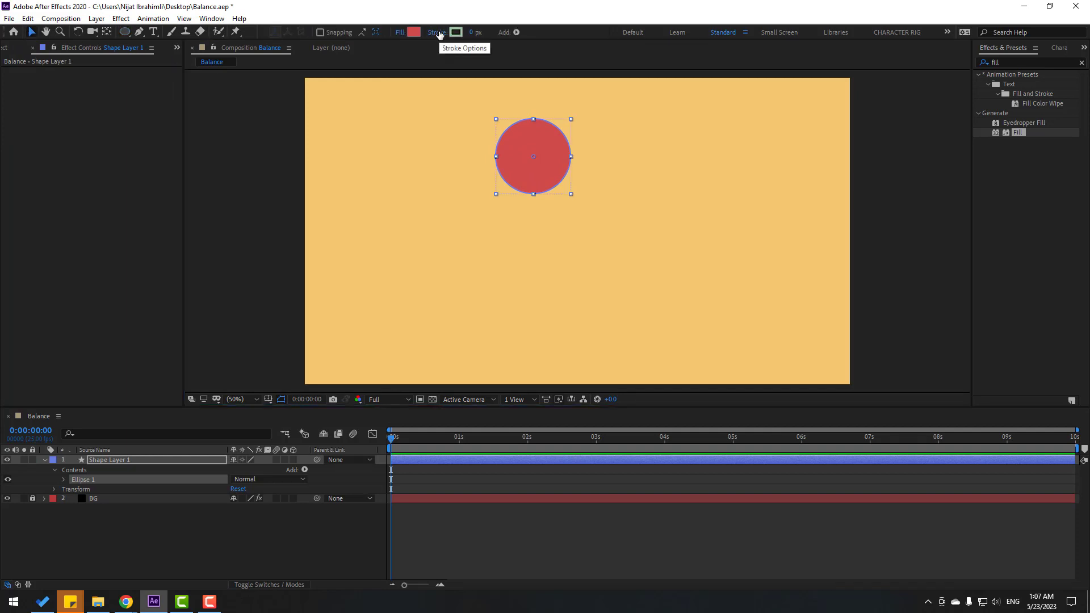
# - Remove the circle's stroke, set its fill color to FEFEFE, and collapse the shape layer's properties
pyautogui.click(439, 34)
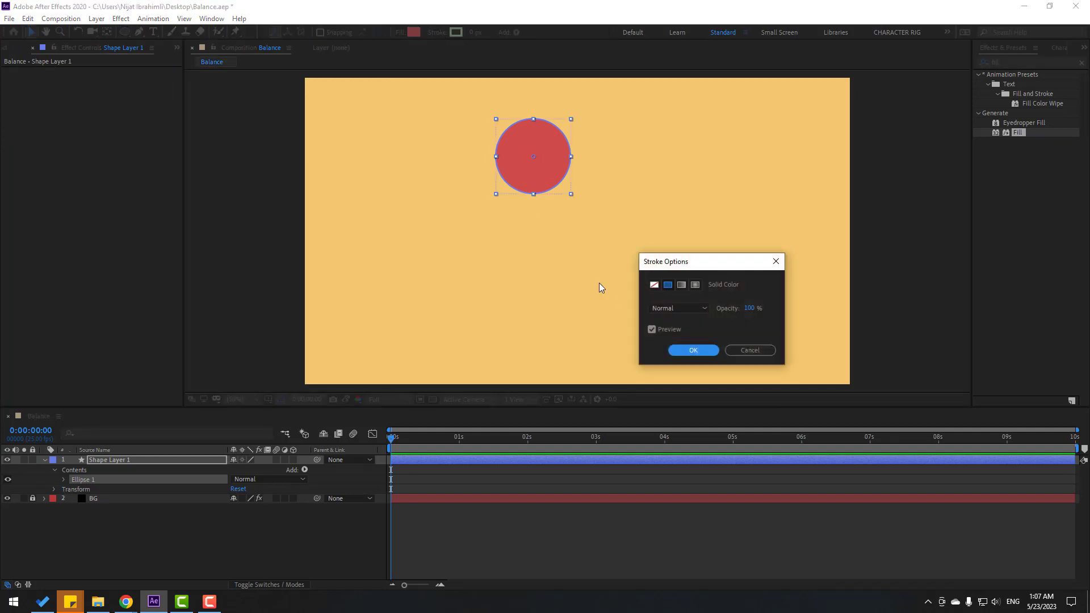
pyautogui.click(654, 285)
pyautogui.click(694, 350)
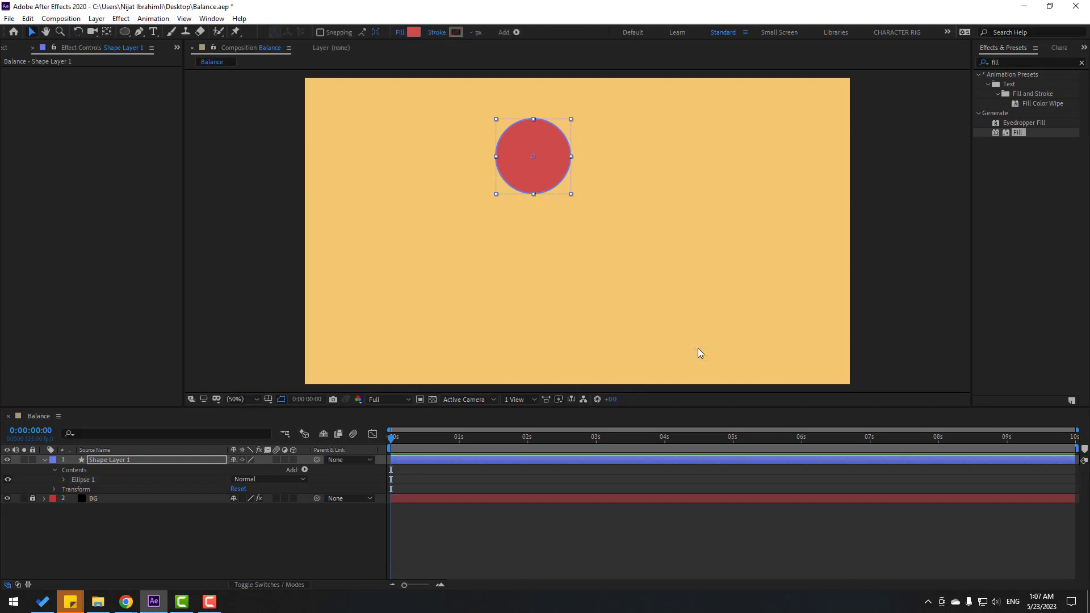
pyautogui.click(415, 33)
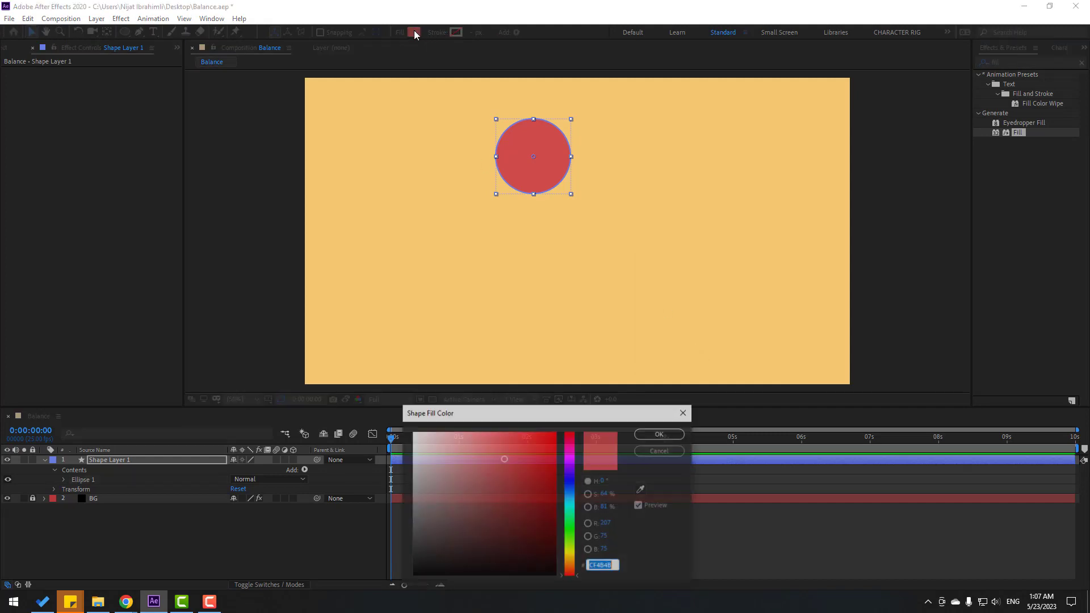
pyautogui.moveTo(449, 463); pyautogui.dragTo(401, 436)
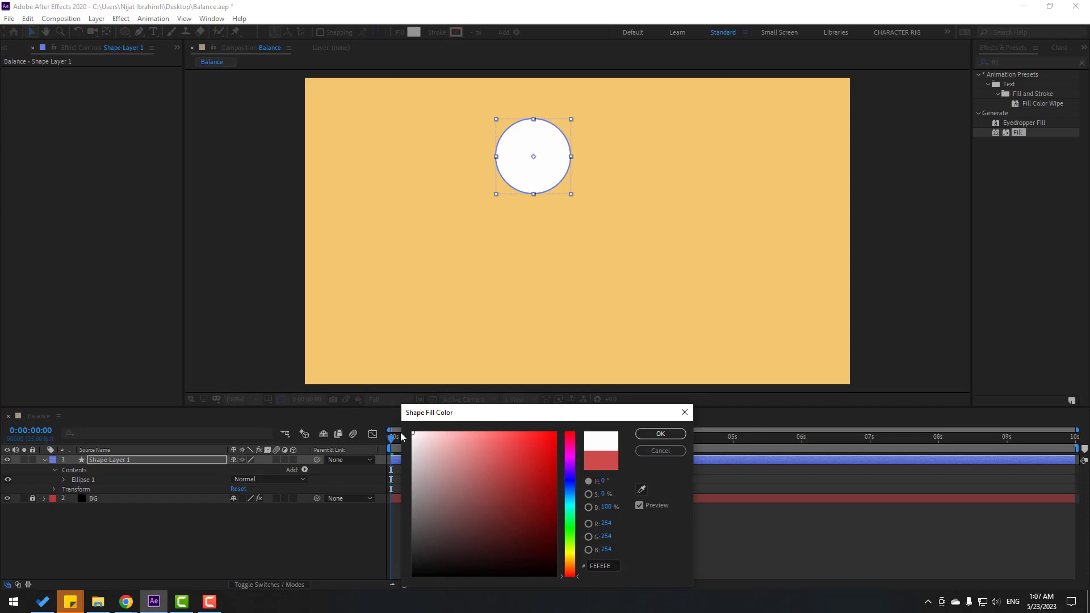
pyautogui.click(661, 434)
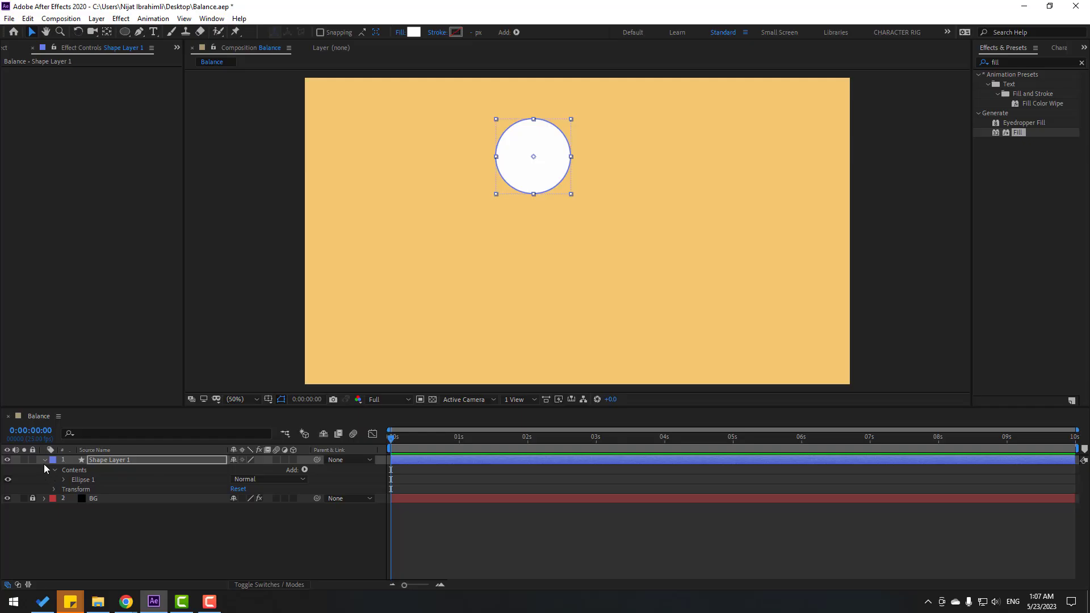
pyautogui.click(44, 461)
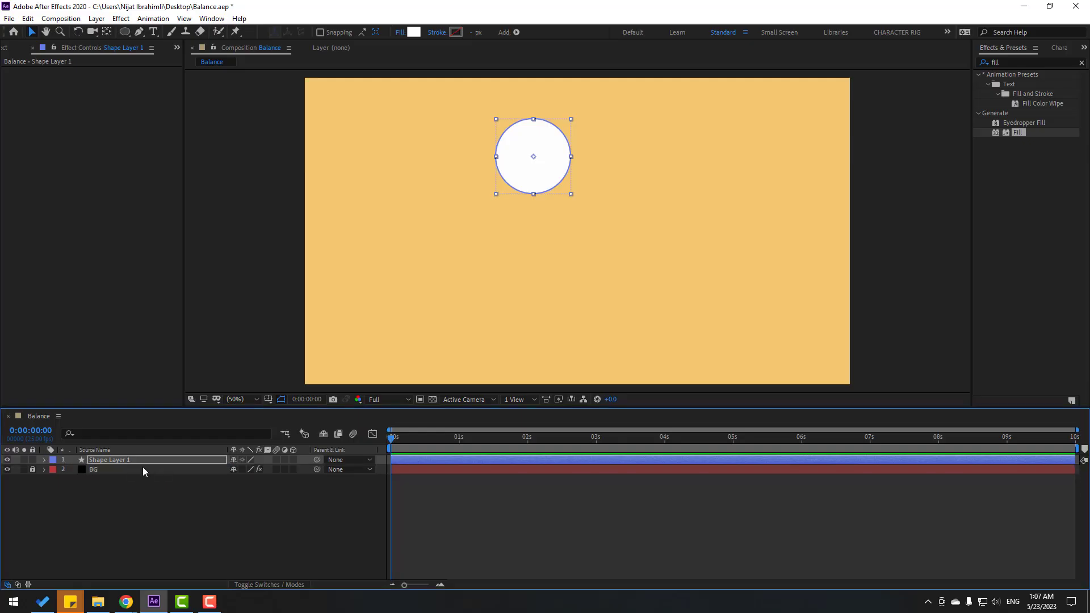
# - Move the circle's anchor point from its center to its bottom edge with the Pan Behind Tool
pyautogui.press('space')
pyautogui.moveTo(545, 167); pyautogui.dragTo(560, 229)
pyautogui.press('.')
pyautogui.press('.')
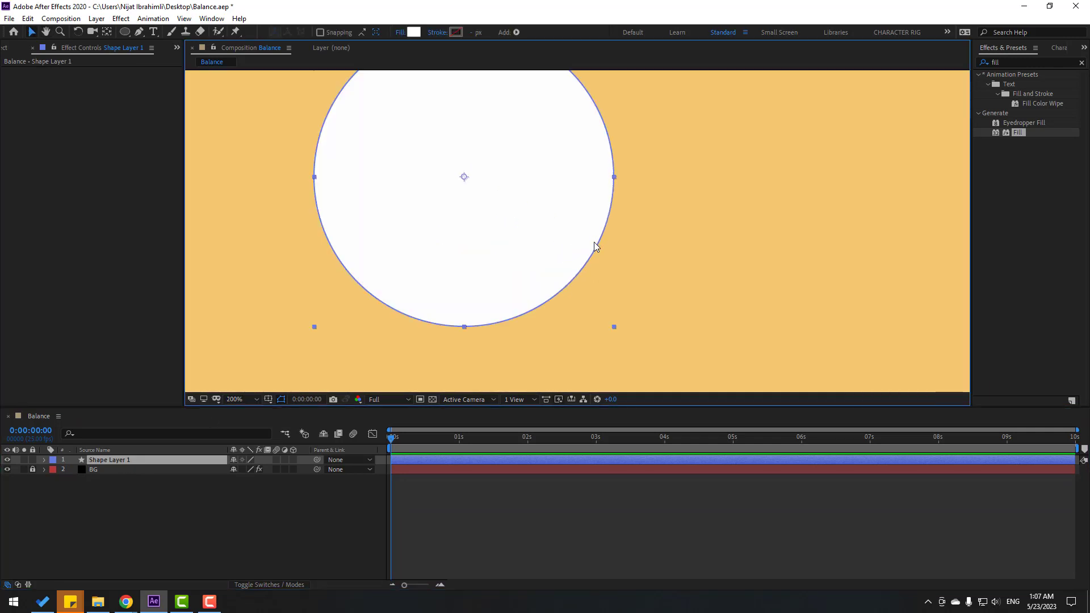
pyautogui.click(105, 33)
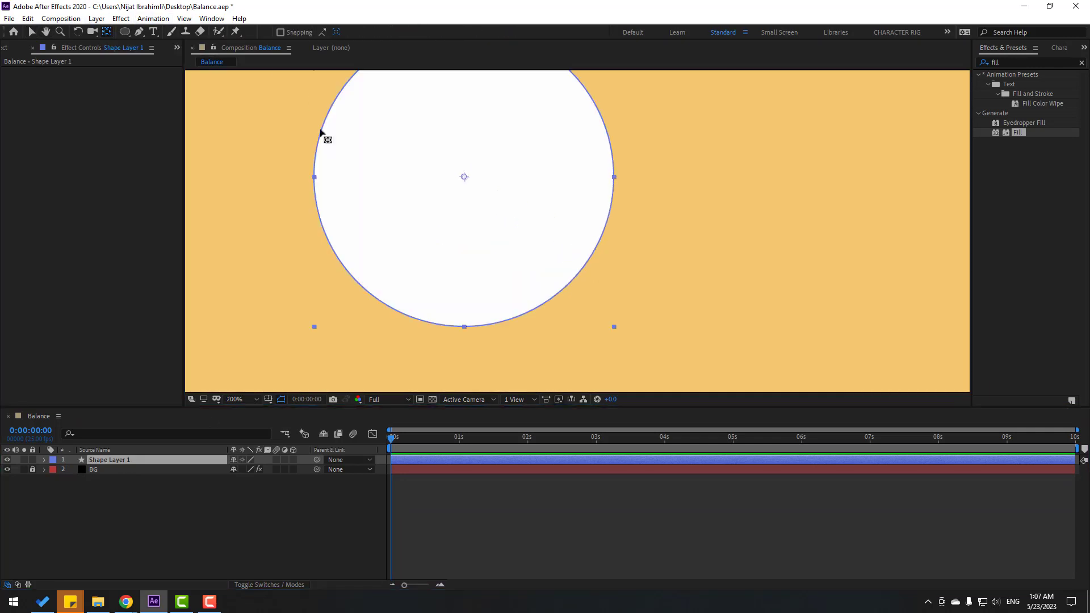
pyautogui.click(463, 178)
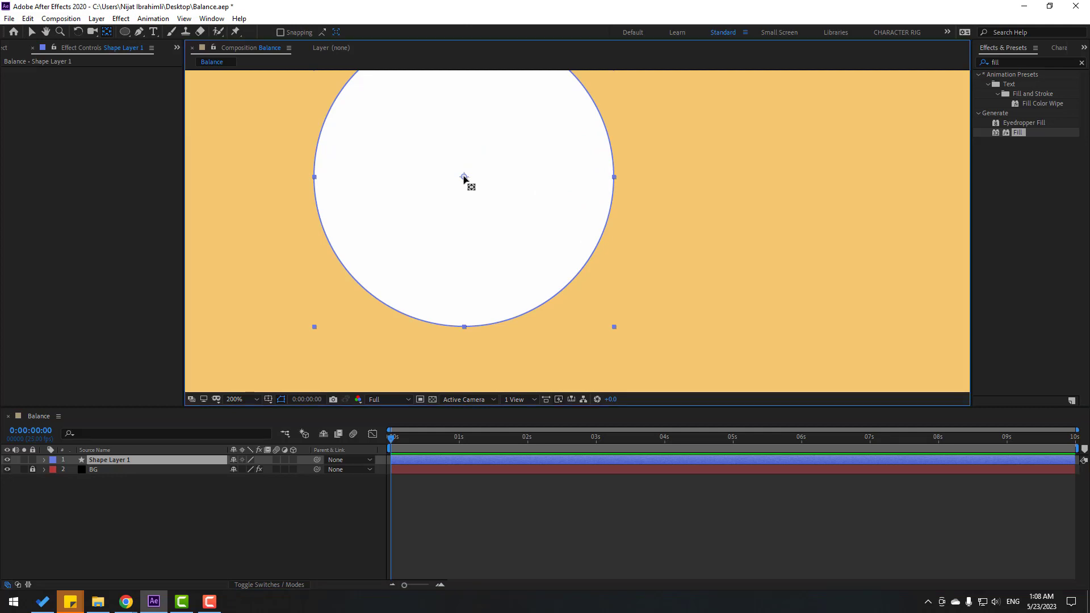
pyautogui.moveTo(464, 177); pyautogui.dragTo(462, 328)
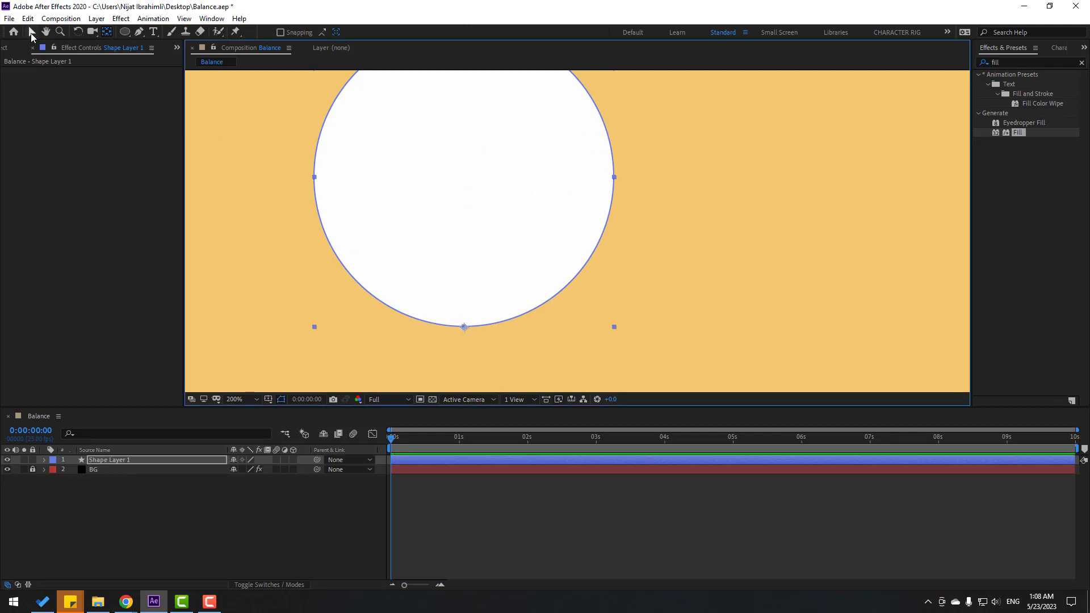
pyautogui.click(32, 33)
pyautogui.scroll(-4, 632, 249)
pyautogui.moveTo(632, 249); pyautogui.dragTo(560, 206)
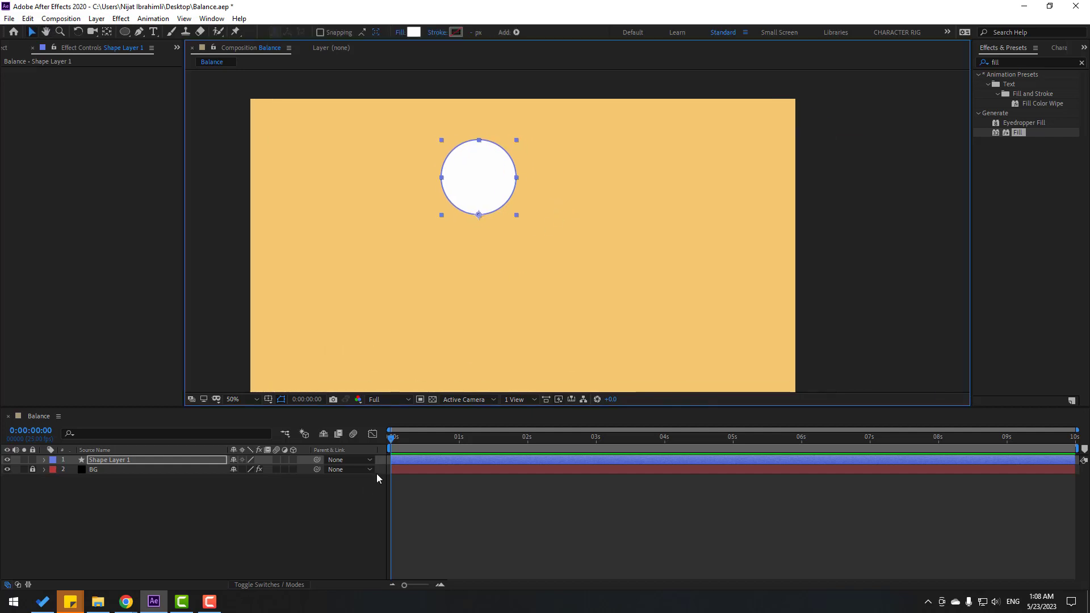
# - Show the Title/Action Safe overlay and move the circle so its anchor point sits on the composition's center mark
pyautogui.click(269, 400)
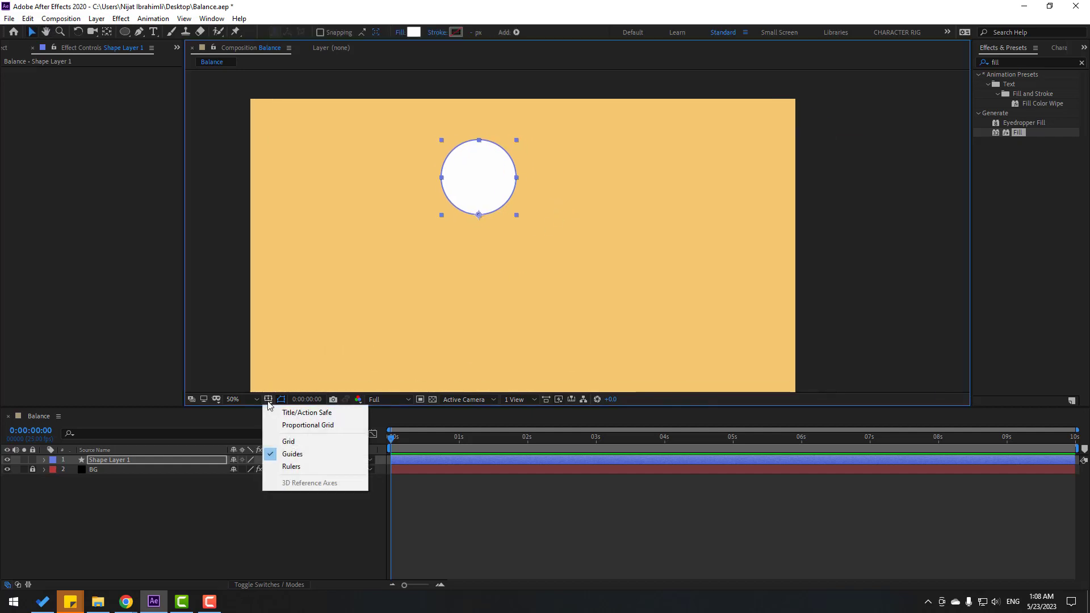
pyautogui.click(336, 413)
pyautogui.moveTo(485, 172); pyautogui.dragTo(529, 209)
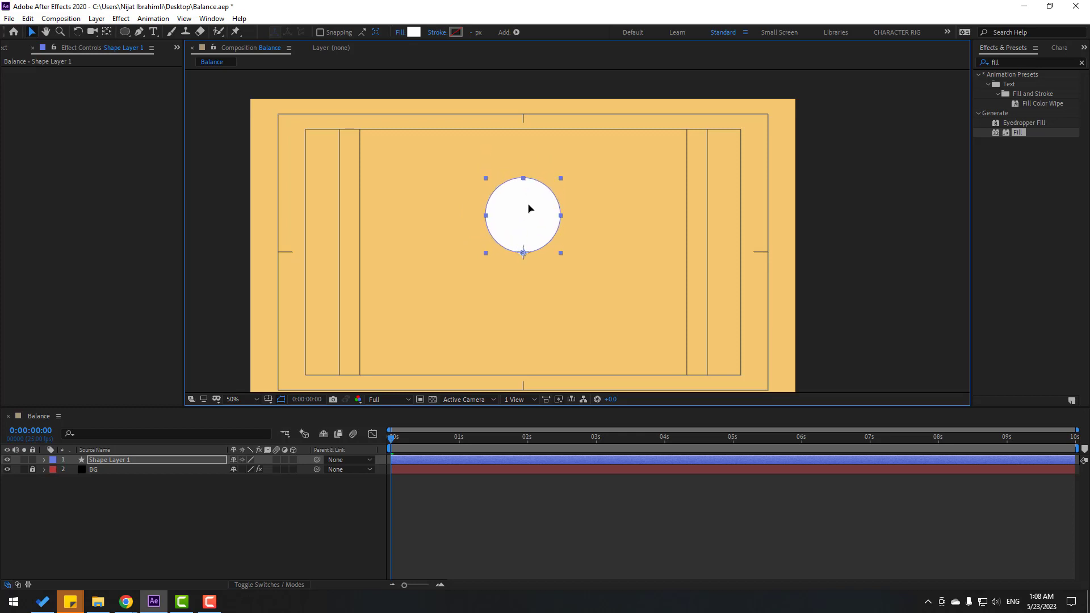
# - Nudge the circle straight up from the center to a Y position of 422.5, keeping it centered horizontally
pyautogui.scroll(1, 496, 304)
pyautogui.scroll(-1, 497, 309)
pyautogui.hotkey('shift', 'Up')
pyautogui.hotkey('shift', 'Up')
pyautogui.hotkey('shift', 'Up')
pyautogui.hotkey('shift', 'Up')
pyautogui.hotkey('shift', 'Up')
pyautogui.hotkey('shift', 'Up')
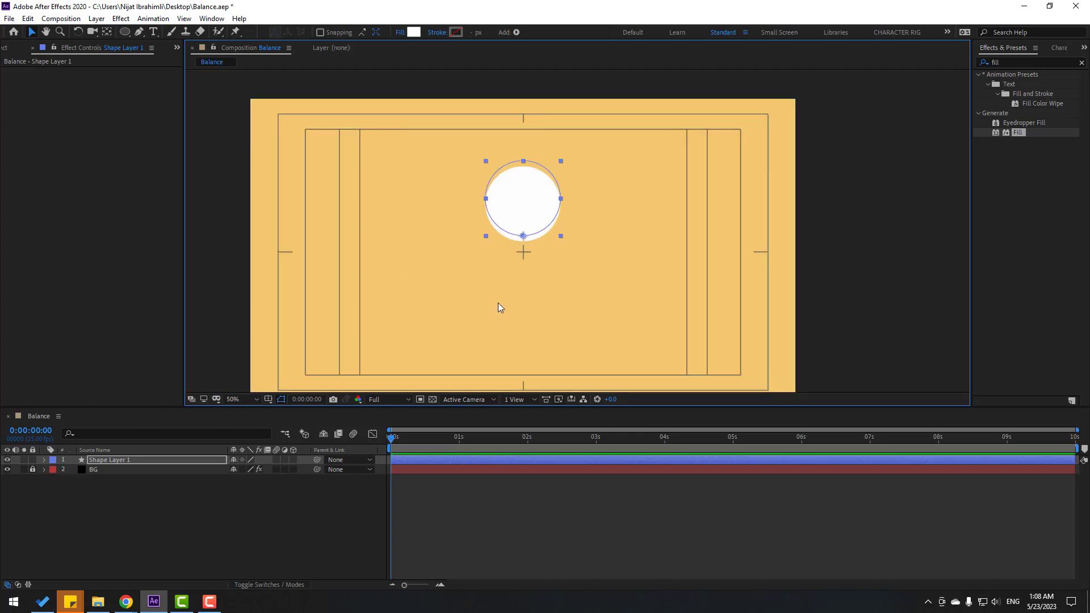
pyautogui.click(277, 520)
pyautogui.middleClick(464, 291)
pyautogui.moveTo(464, 292); pyautogui.dragTo(469, 270)
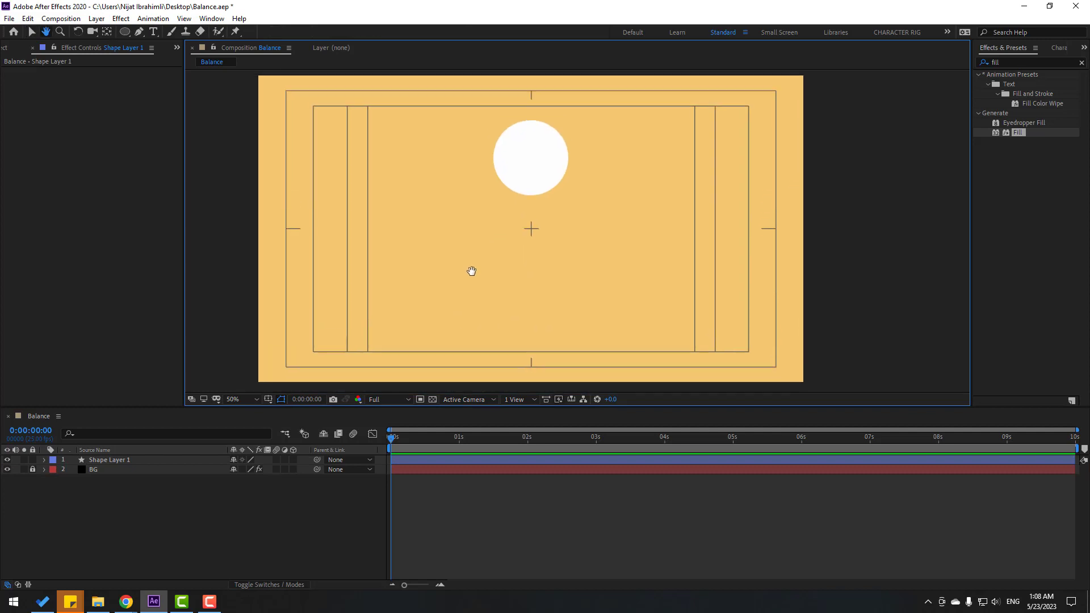
# - Keyframe the circle's Position at frame 0, and lower it to Y 973.5 at frame 10
pyautogui.click(531, 165)
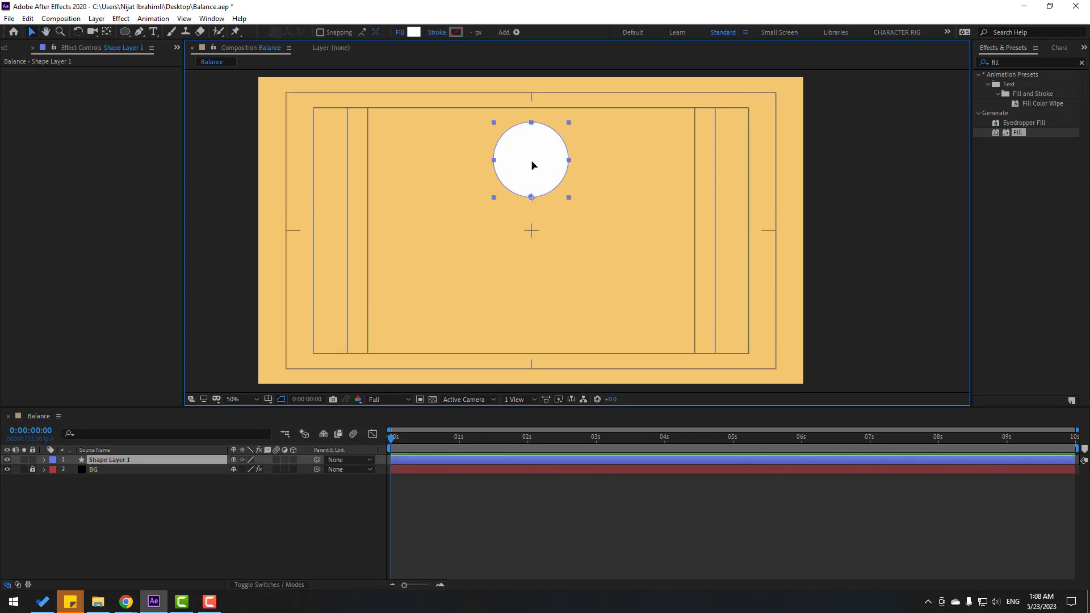
pyautogui.press('p')
pyautogui.click(72, 471)
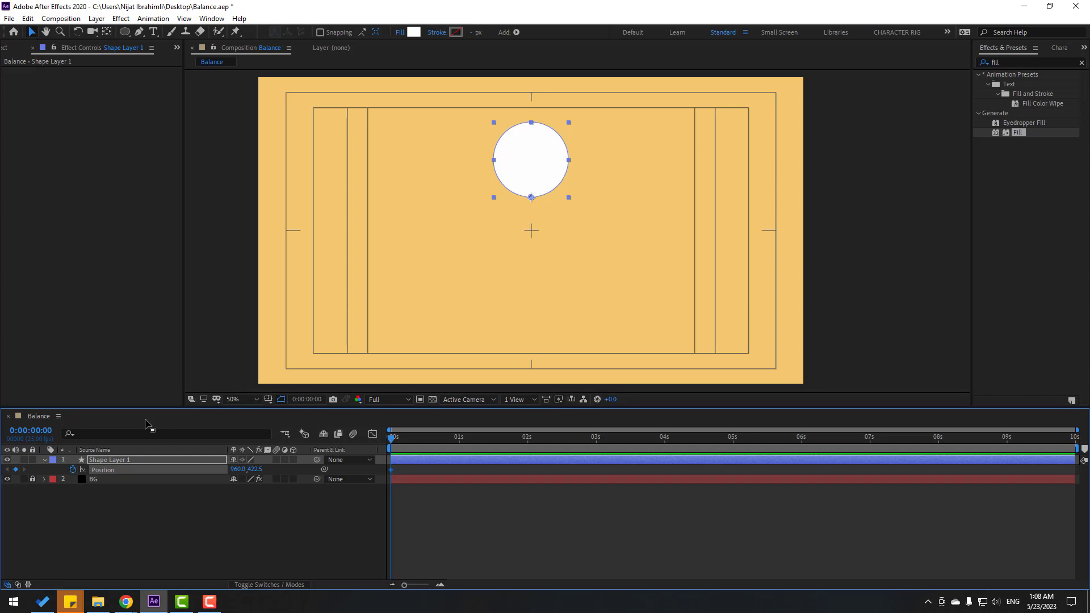
pyautogui.hotkey('shift', 'pagedown')
pyautogui.moveTo(255, 470); pyautogui.dragTo(552, 487)
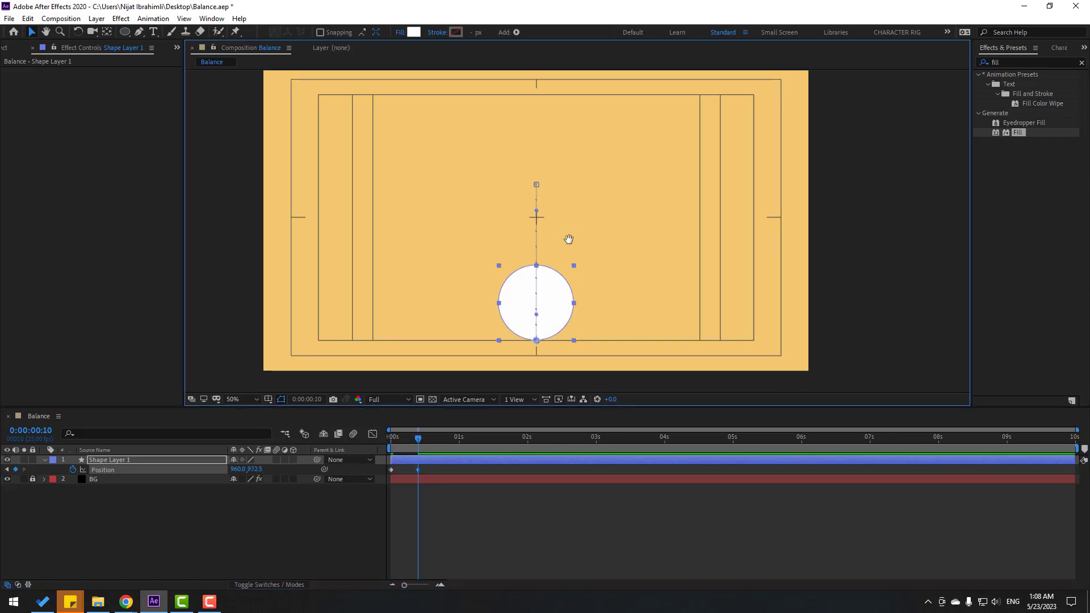
# - Add a small bounce at frame 13 by raising the circle's Y position to 961.5
pyautogui.scroll(4, 568, 239)
pyautogui.moveTo(350, 312); pyautogui.dragTo(499, 319)
pyautogui.scroll(1, 502, 319)
pyautogui.moveTo(597, 333); pyautogui.dragTo(520, 202)
pyautogui.scroll(2, 482, 339)
pyautogui.scroll(-1, 528, 214)
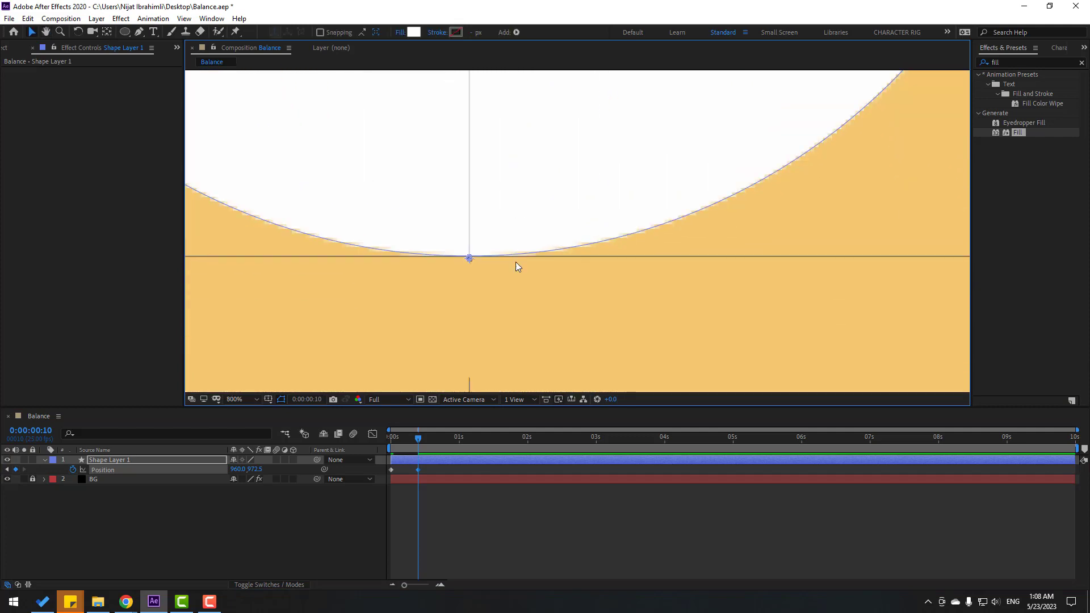
pyautogui.press('pagedown')
pyautogui.press('pagedown')
pyautogui.press('pagedown')
pyautogui.click(239, 529)
pyautogui.moveTo(254, 469); pyautogui.dragTo(247, 469)
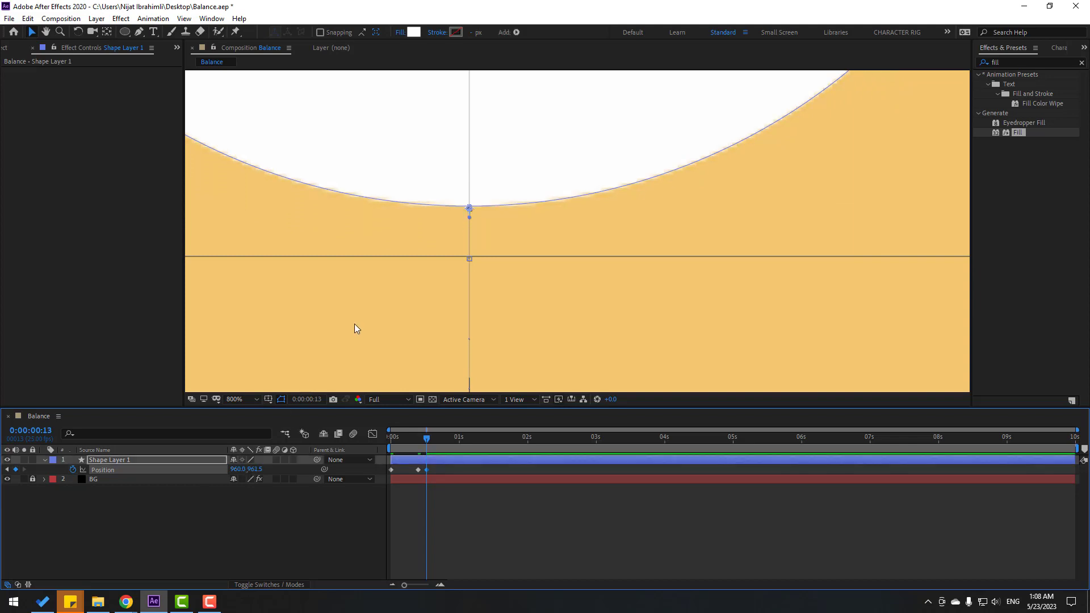
# - Paste the frame 10 landing Position keyframe, Y 973.5, at frame 16
pyautogui.press('pagedown')
pyautogui.press('pagedown')
pyautogui.press('pagedown')
pyautogui.hotkey('ctrl', 'v')
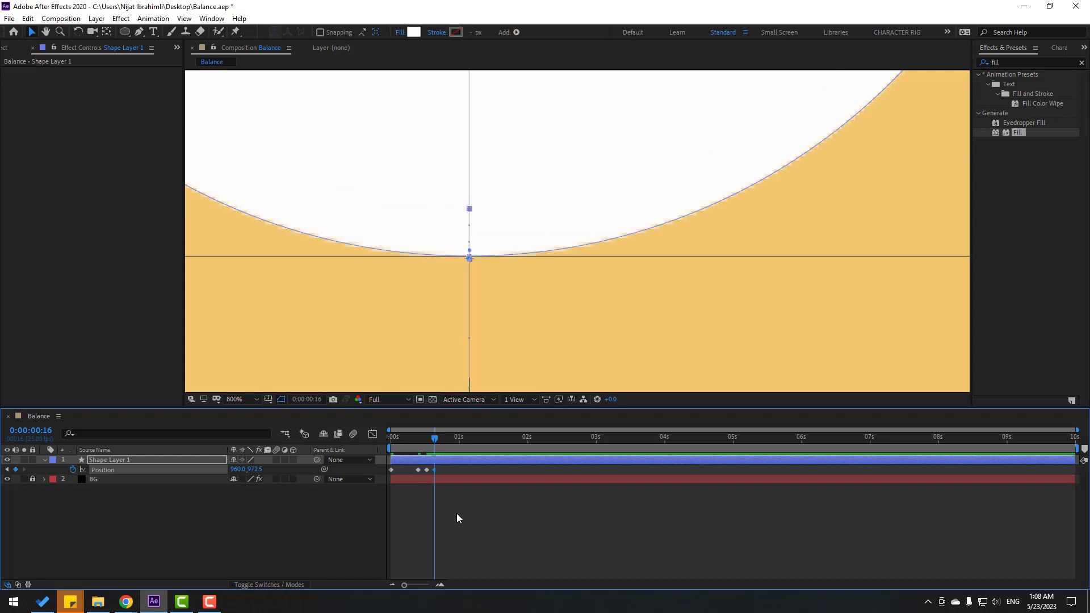
# - Fit the whole composition in the viewer and play back the circle's drop and bounce
pyautogui.scroll(-3, 517, 305)
pyautogui.press('space')
pyautogui.moveTo(642, 216); pyautogui.dragTo(631, 273)
pyautogui.click(244, 399)
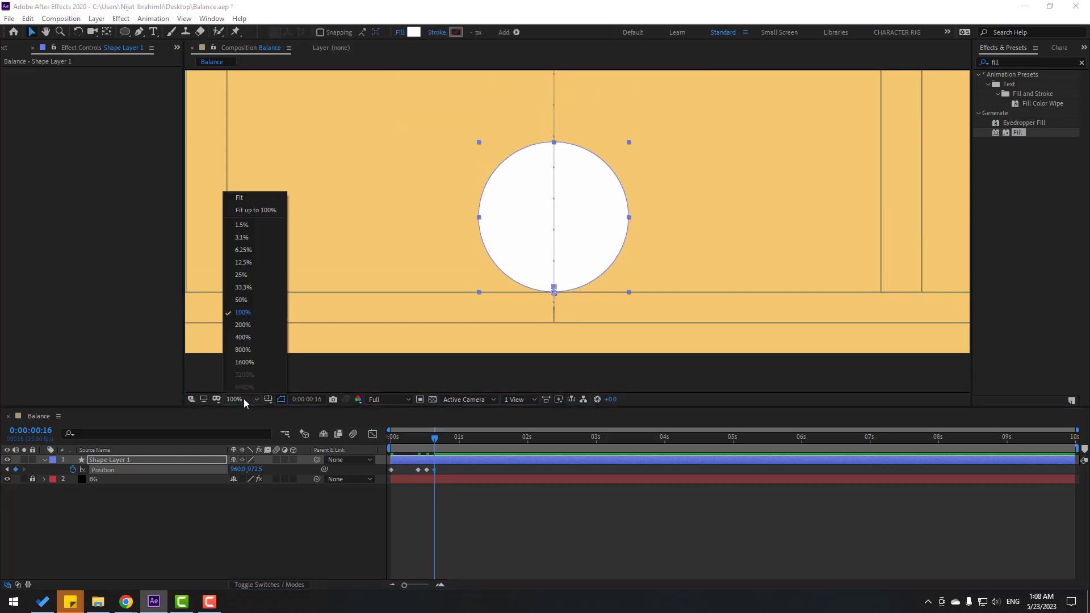
pyautogui.click(267, 212)
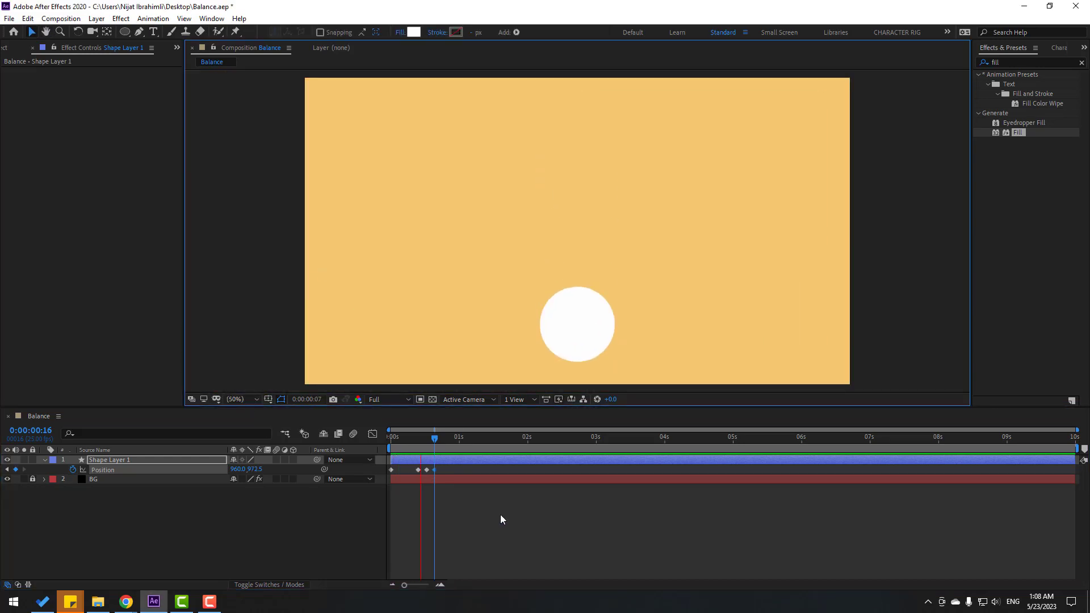
pyautogui.press('space')
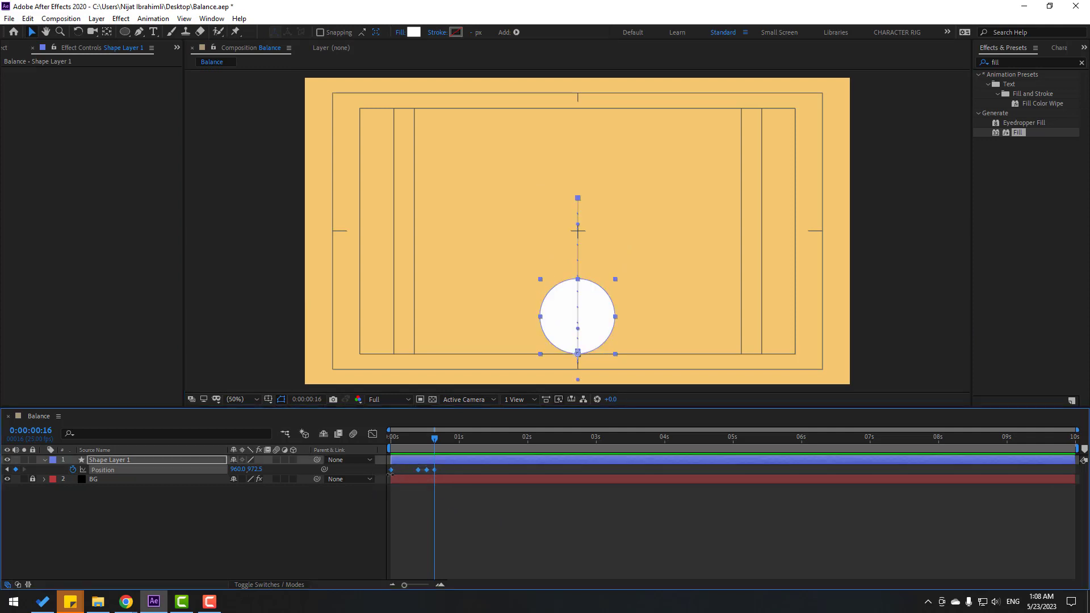
# - Apply Easy Ease to the circle's Position keyframes and play back the bounce
pyautogui.rightClick(391, 470)
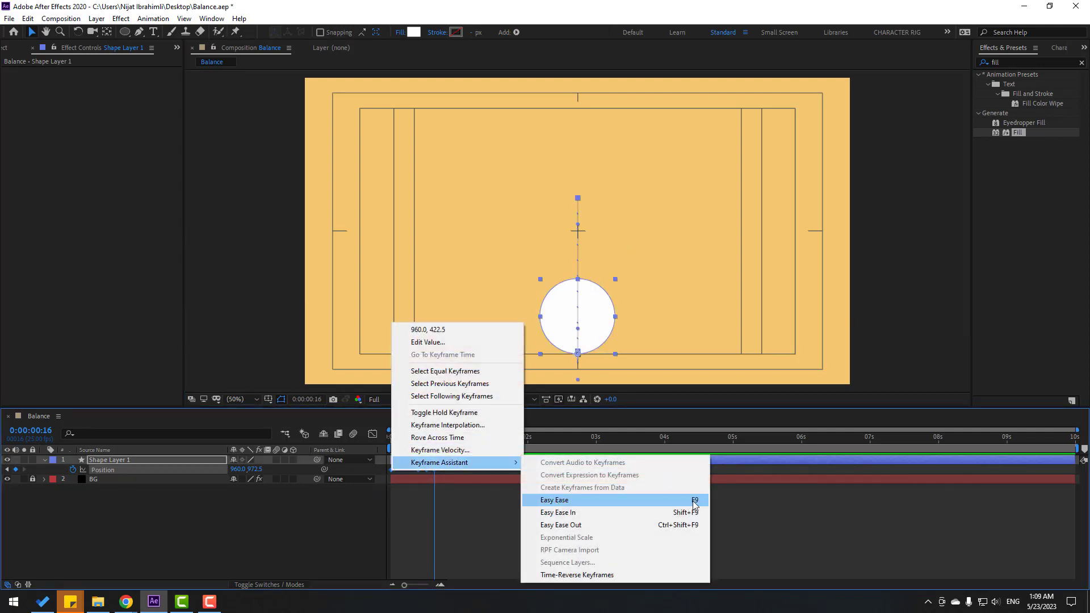
pyautogui.click(555, 500)
pyautogui.press('space')
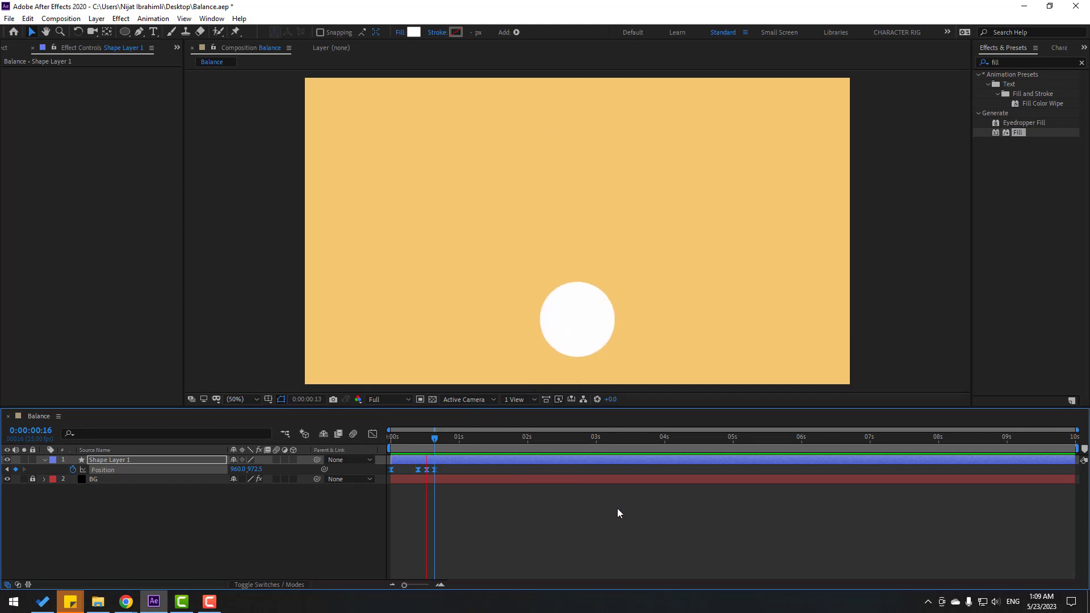
pyautogui.press('space')
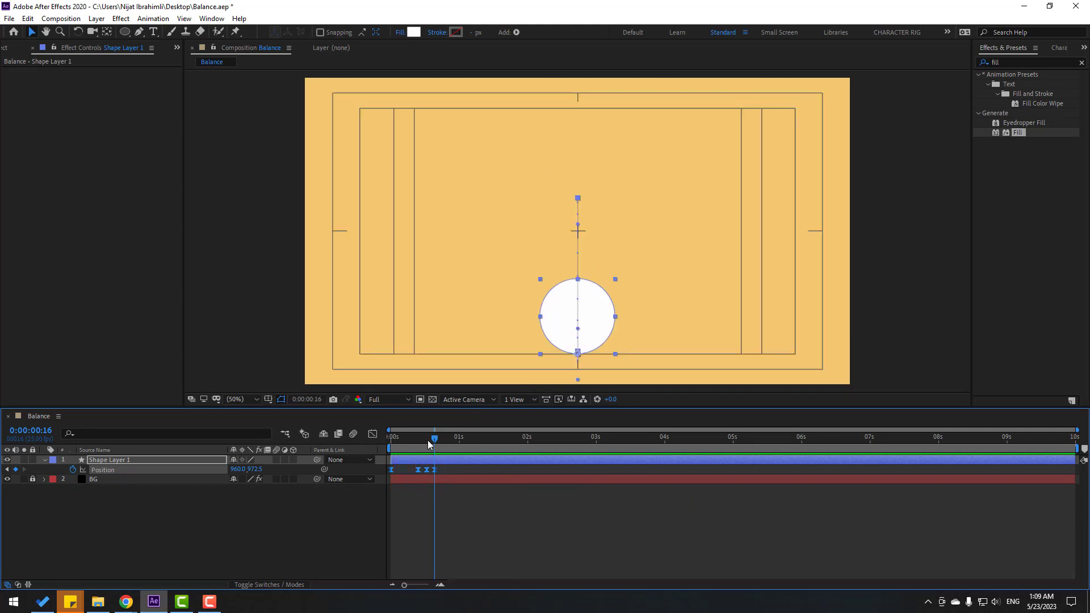
# - Reshape the circle's Position speed graph so the drop starts slowly and peaks in speed just before the frame 10 landing, and play it back
pyautogui.moveTo(448, 469); pyautogui.dragTo(374, 481)
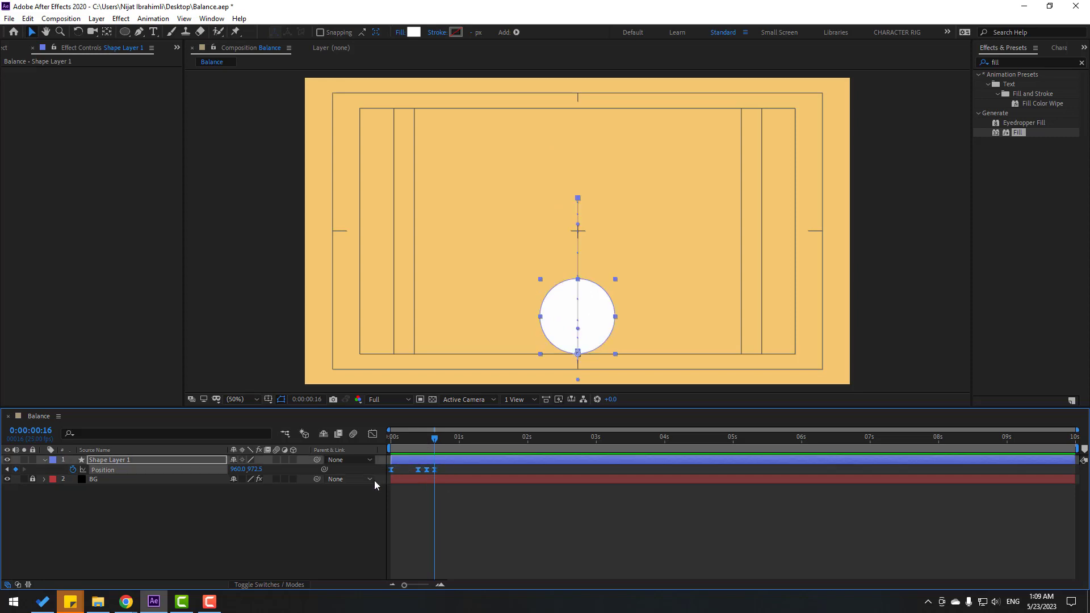
pyautogui.click(373, 435)
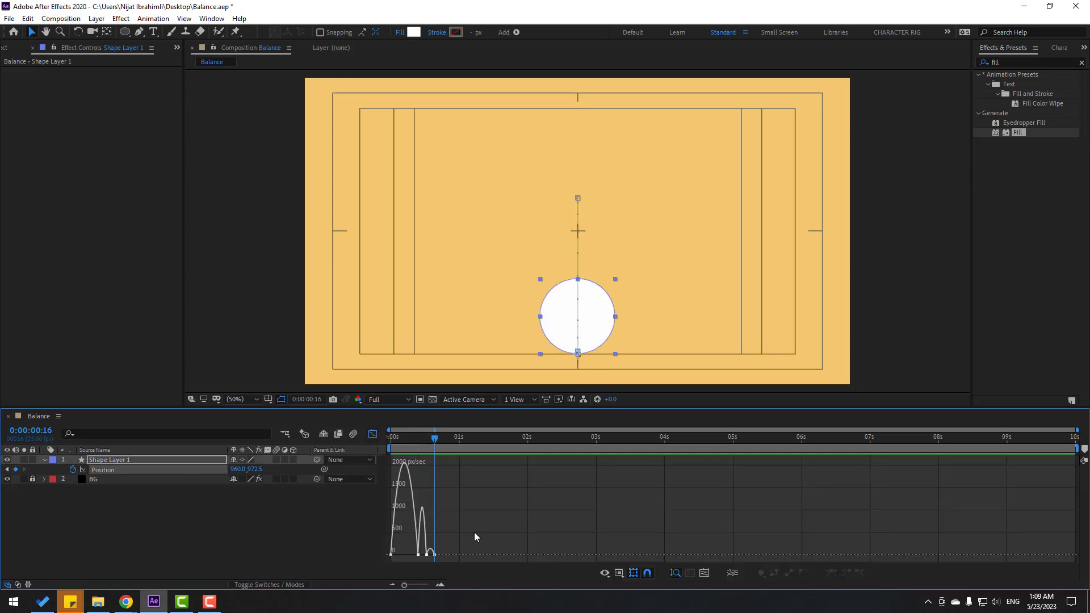
pyautogui.moveTo(396, 528); pyautogui.dragTo(586, 526)
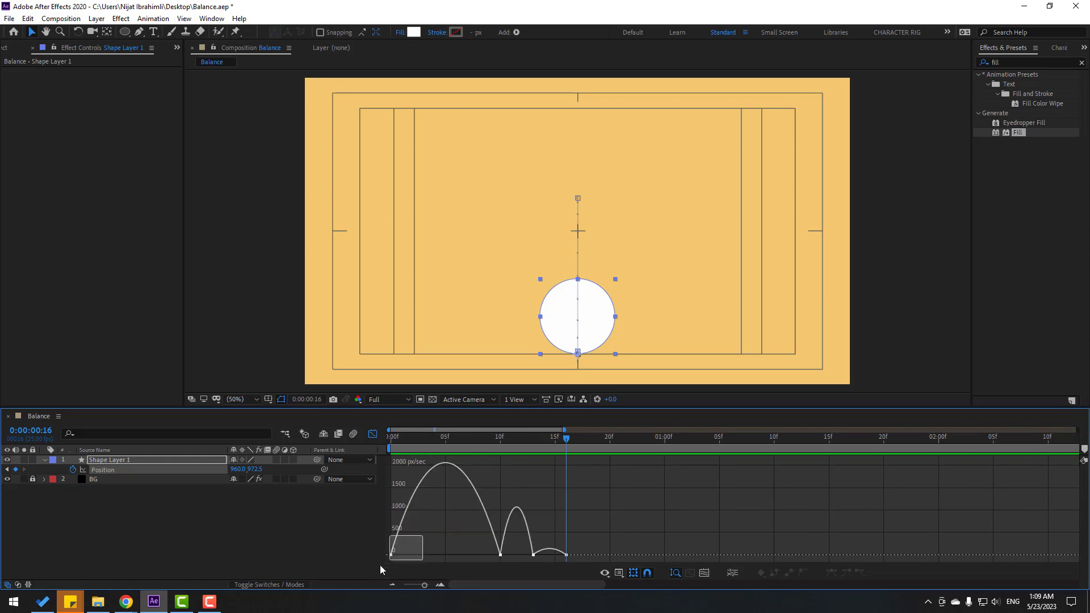
pyautogui.moveTo(380, 564); pyautogui.dragTo(492, 559)
pyautogui.press('space')
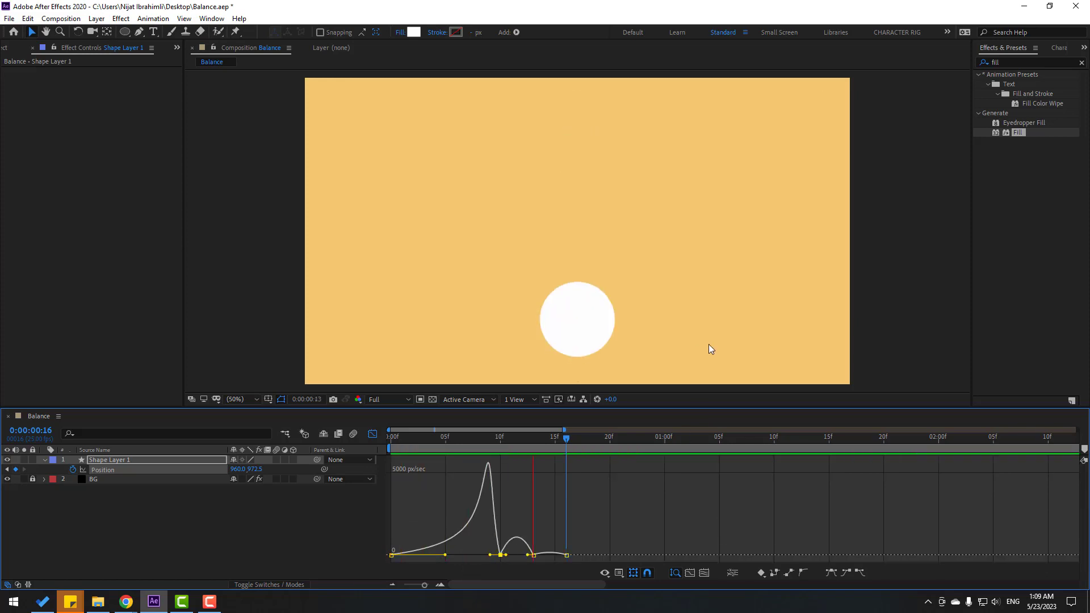
pyautogui.press('space')
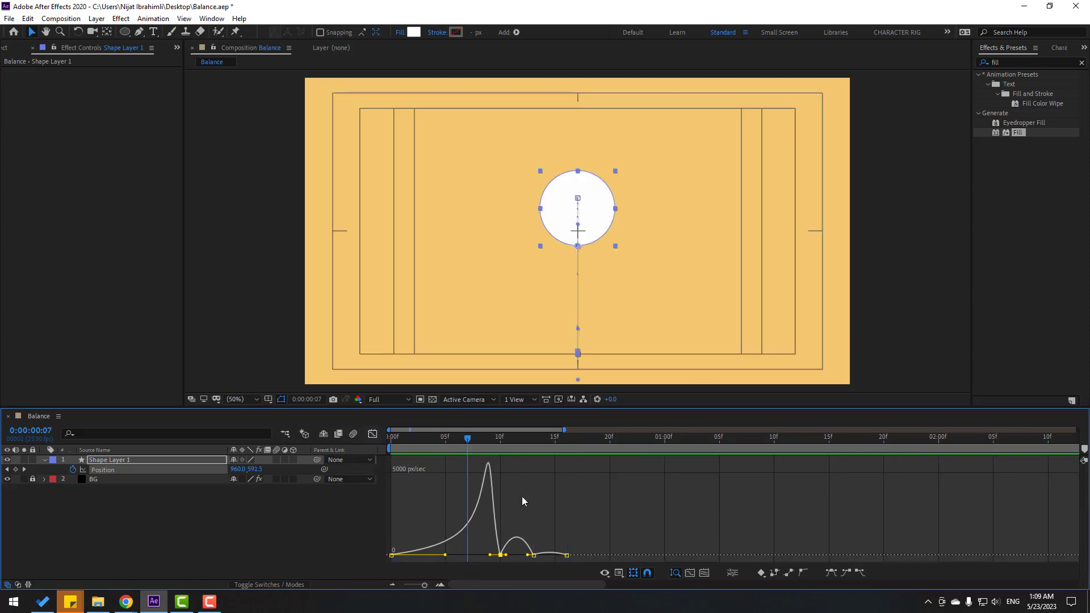
# - Set the spatial interpolation of the circle's last three Position keyframes to Linear and preview the motion
pyautogui.click(372, 434)
pyautogui.moveTo(581, 468); pyautogui.dragTo(499, 479)
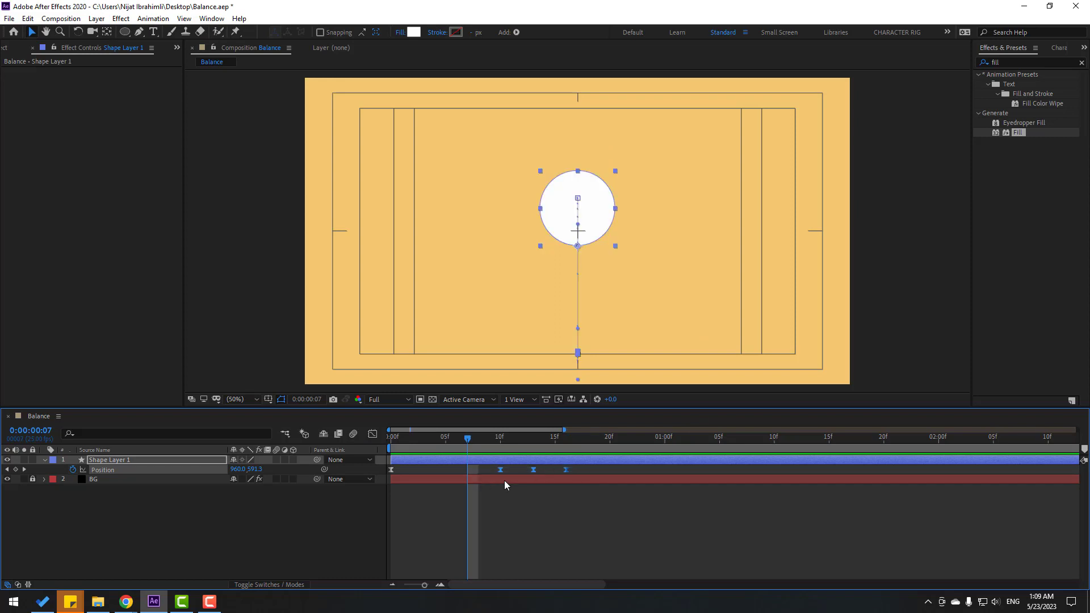
pyautogui.rightClick(500, 469)
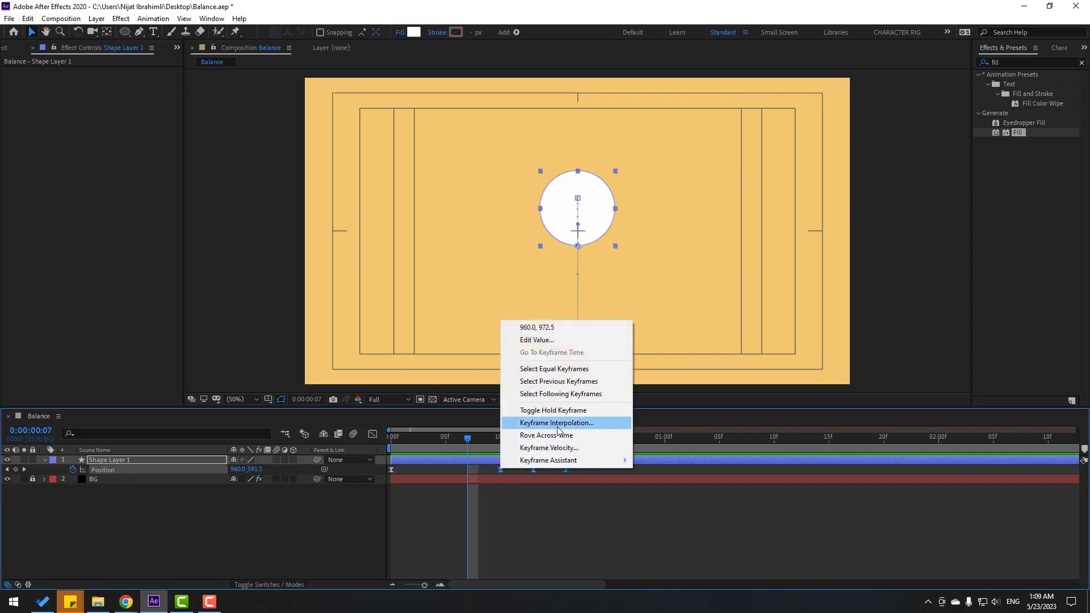
pyautogui.click(564, 425)
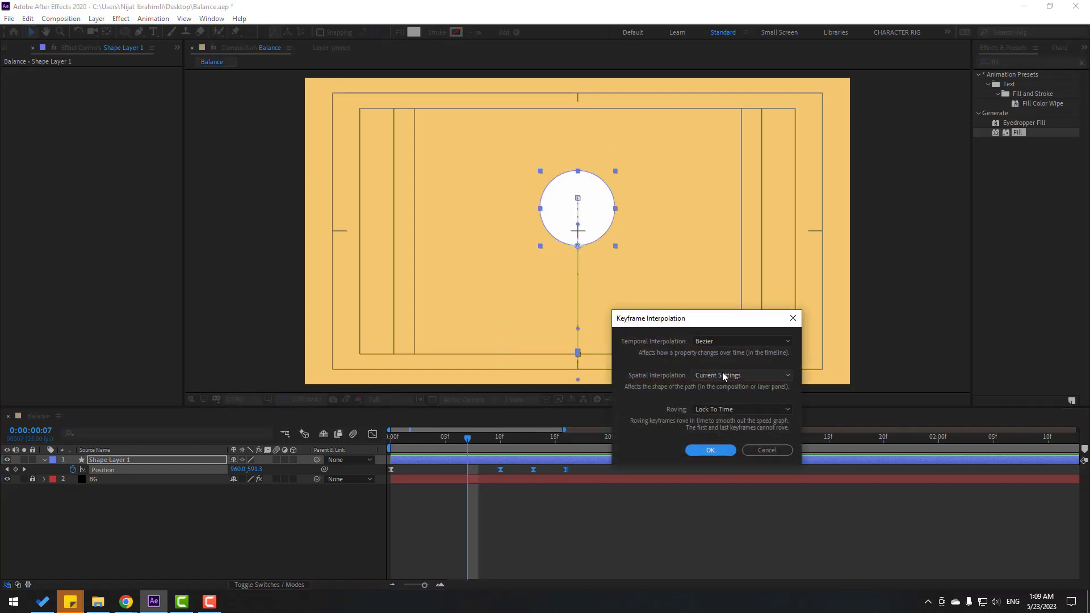
pyautogui.click(722, 373)
pyautogui.click(712, 403)
pyautogui.click(710, 450)
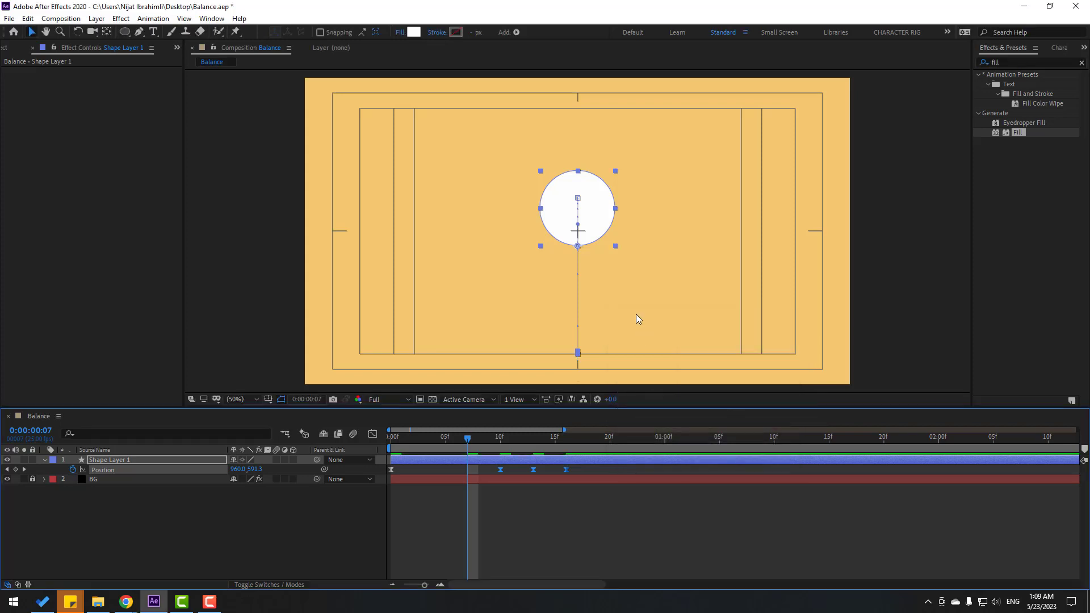
pyautogui.press('space')
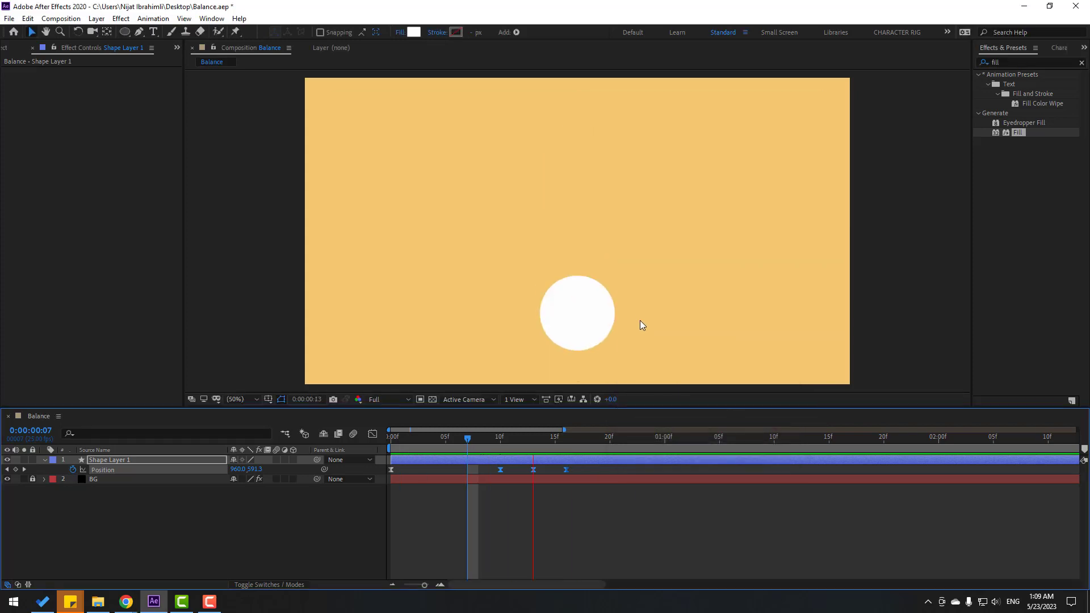
pyautogui.press('space')
pyautogui.press('space')
pyautogui.press('space')
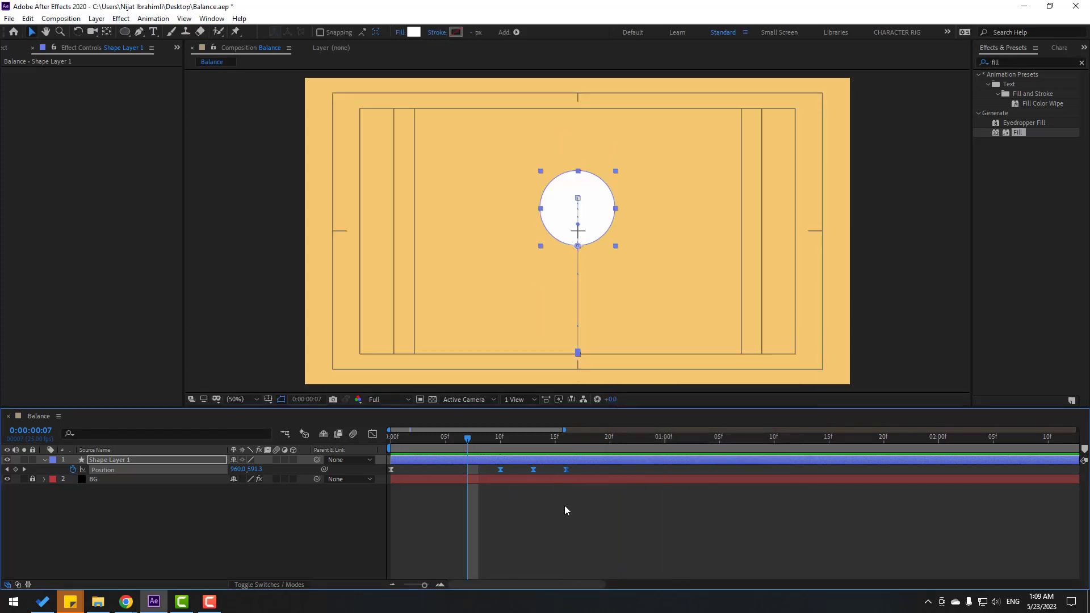
# - Shift all of the circle's Position keyframes later so the drop starts at frame 3
pyautogui.click(436, 440)
pyautogui.moveTo(434, 443); pyautogui.dragTo(392, 443)
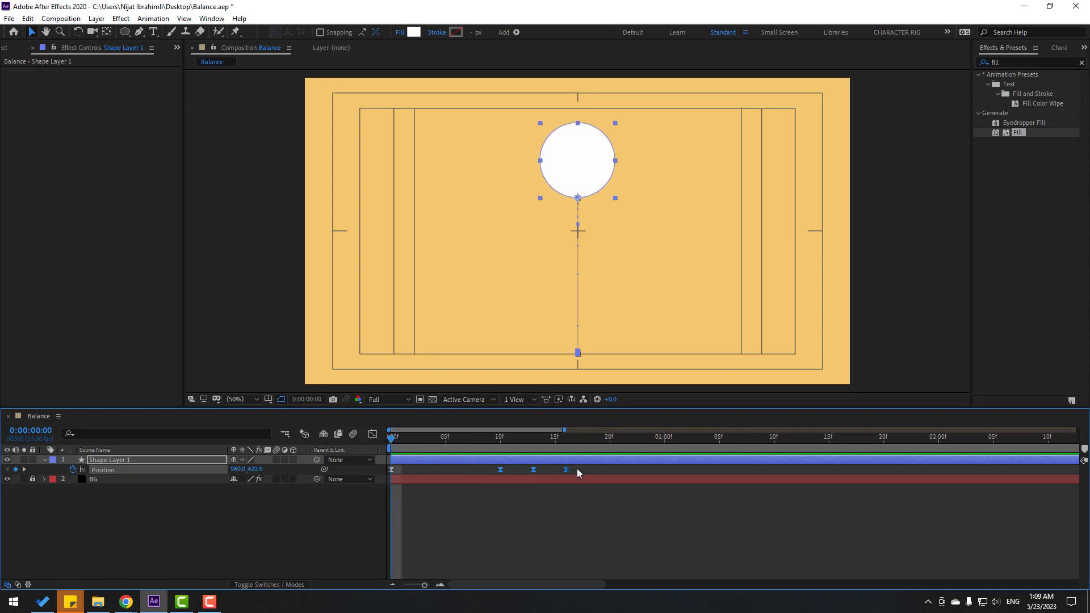
pyautogui.moveTo(583, 469); pyautogui.dragTo(422, 472)
pyautogui.click(134, 441)
# - Reveal the circle's Scale and keyframe it at 0% on frame 0
pyautogui.click(108, 461)
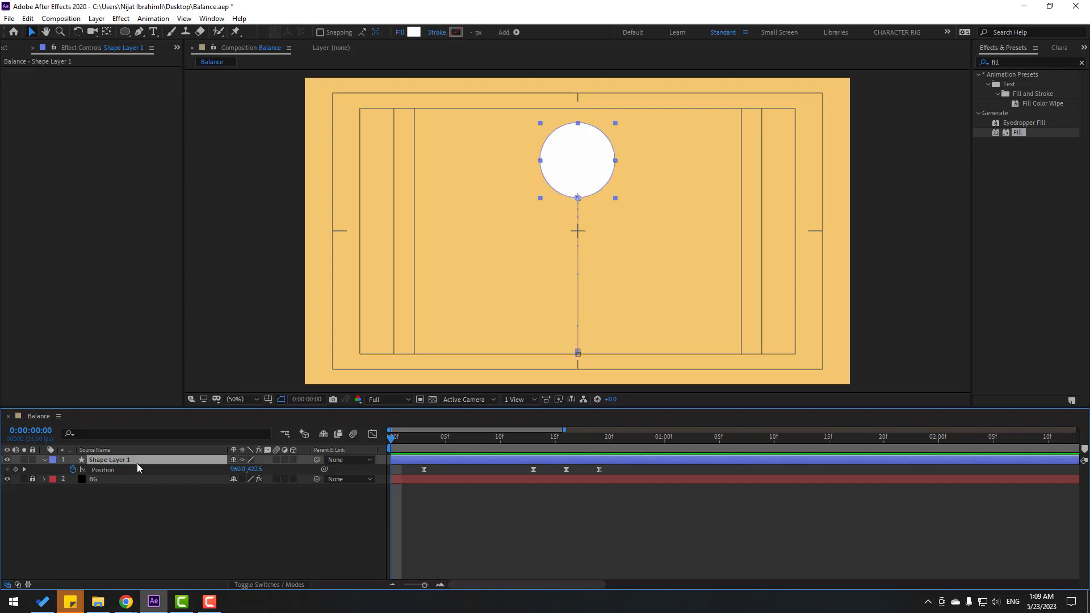
pyautogui.hotkey('shift', 's')
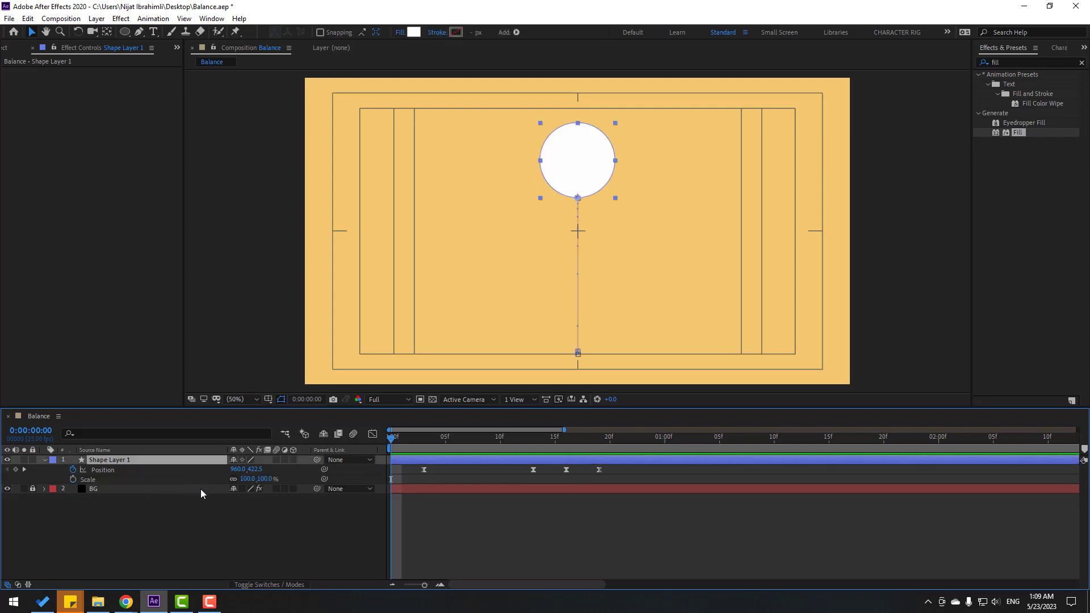
pyautogui.click(72, 479)
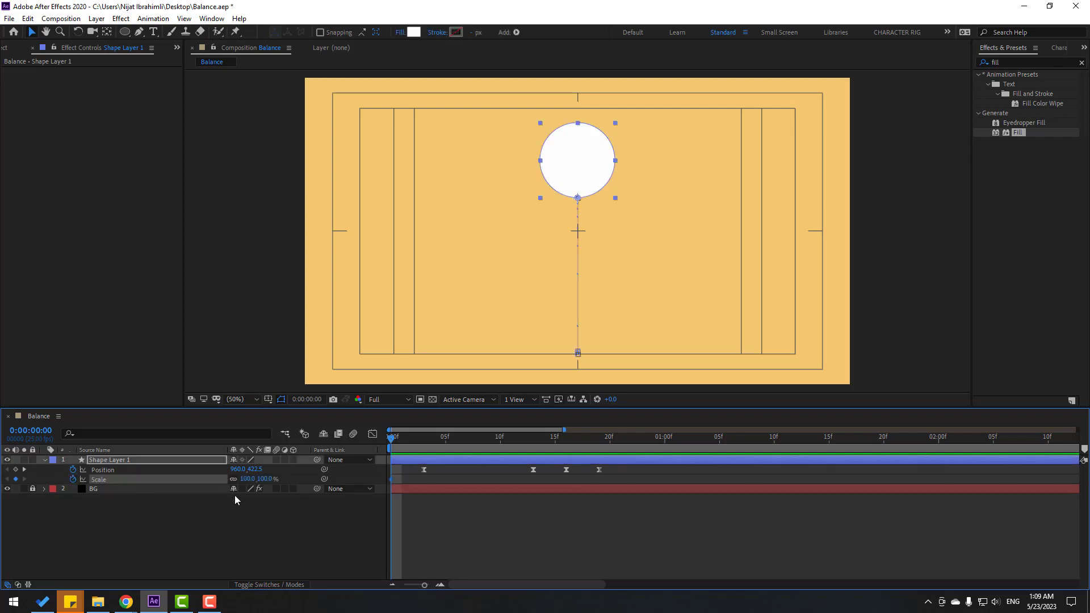
pyautogui.click(247, 479)
pyautogui.write('0')
pyautogui.press('Return')
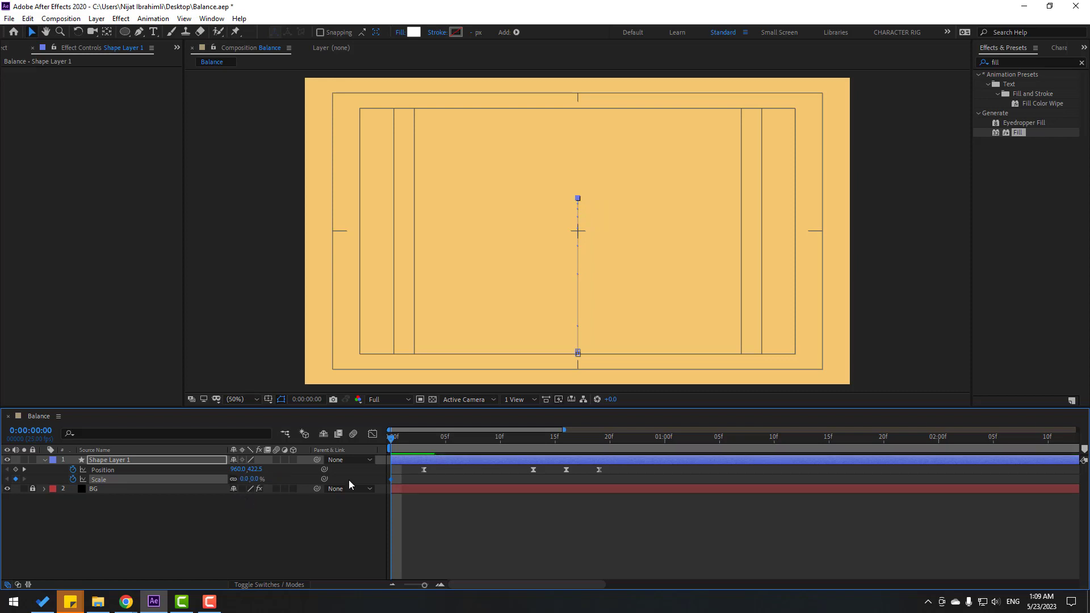
# - Keyframe the circle's Scale at 100% on frame 3
pyautogui.moveTo(400, 445); pyautogui.dragTo(424, 442)
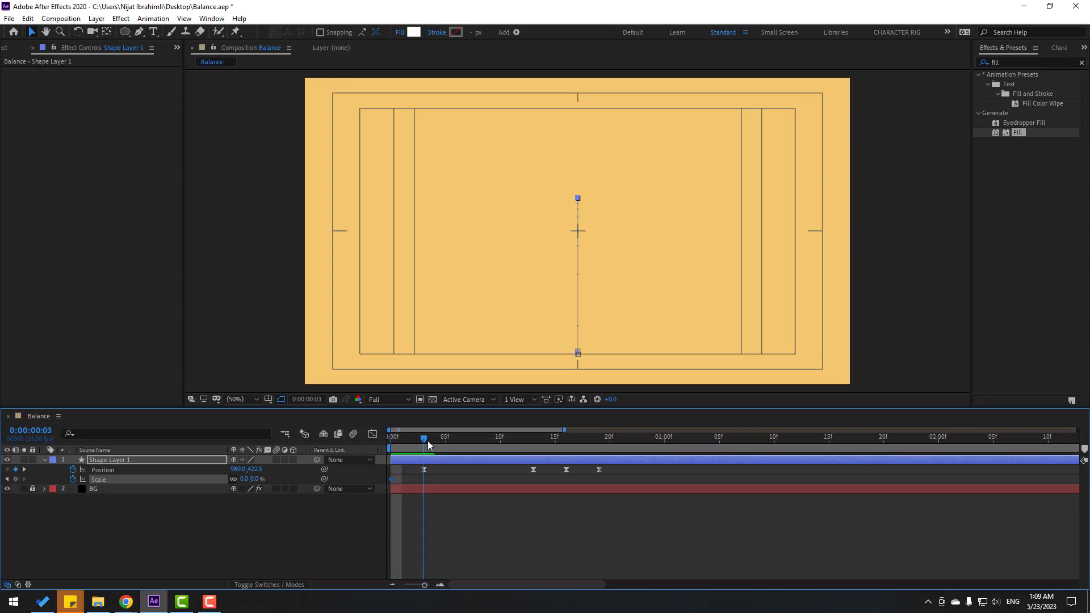
pyautogui.click(244, 478)
pyautogui.write('100')
pyautogui.press('Return')
# - Apply Easy Ease to both of the circle's Scale keyframes
pyautogui.moveTo(436, 479); pyautogui.dragTo(387, 486)
pyautogui.rightClick(391, 481)
pyautogui.moveTo(454, 471)
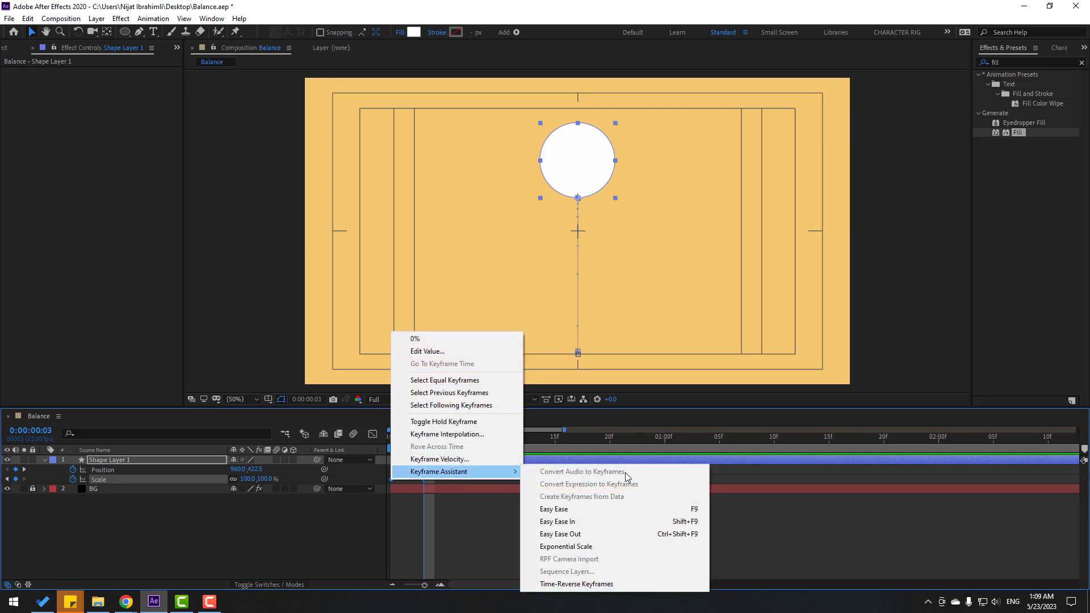
pyautogui.click(594, 509)
# - Move the second Scale keyframe and the start of the Position keyframes to frame 5, and play back the result
pyautogui.press('space')
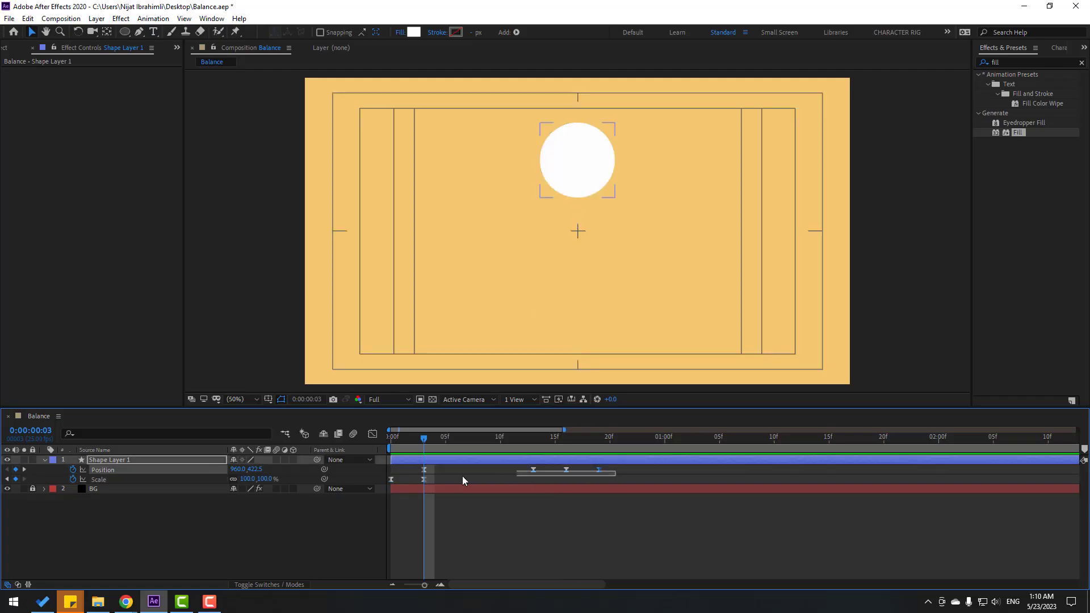
pyautogui.moveTo(463, 476)
pyautogui.mouseDown()
pyautogui.moveTo(415, 472)
pyautogui.moveTo(449, 471)
pyautogui.moveTo(419, 482)
pyautogui.moveTo(445, 481)
pyautogui.mouseUp()
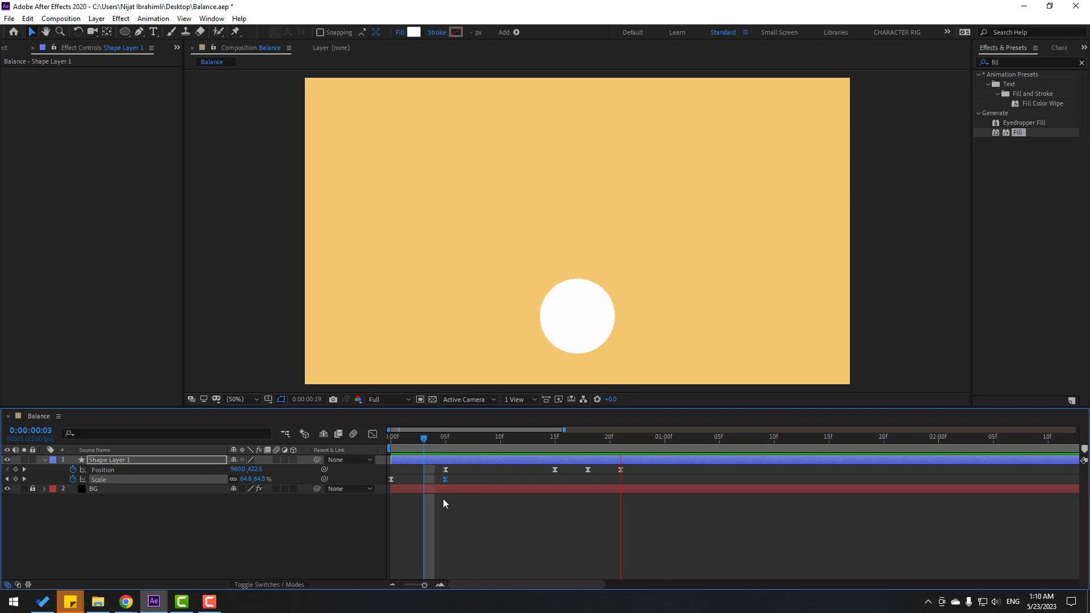
pyautogui.press('space')
# - At frame 21, draw an upright white rectangle on its own shape layer to the right of the circle
pyautogui.click(630, 439)
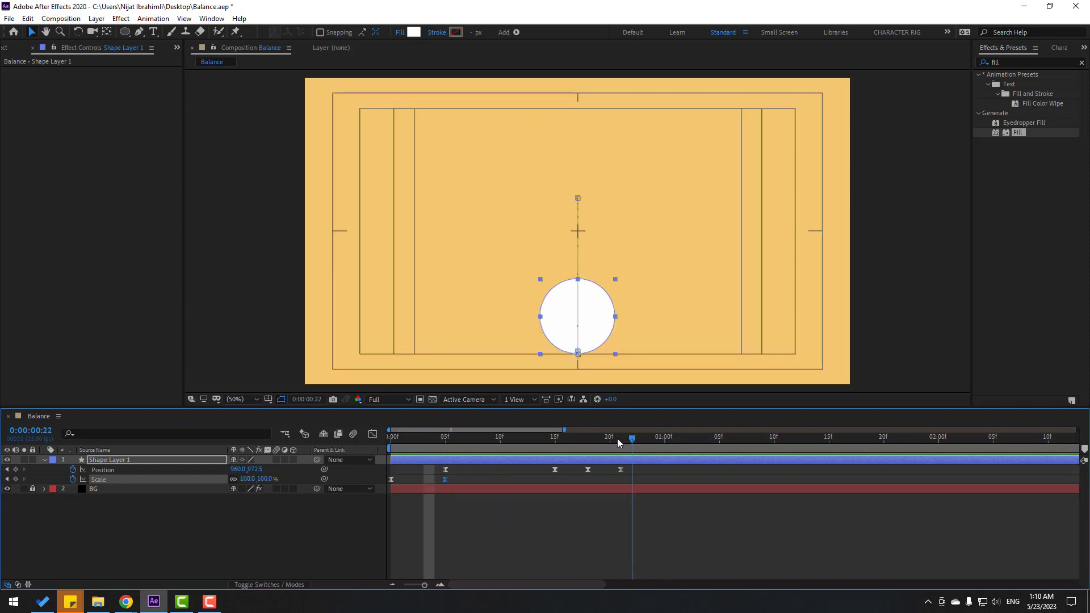
pyautogui.click(617, 439)
pyautogui.click(246, 523)
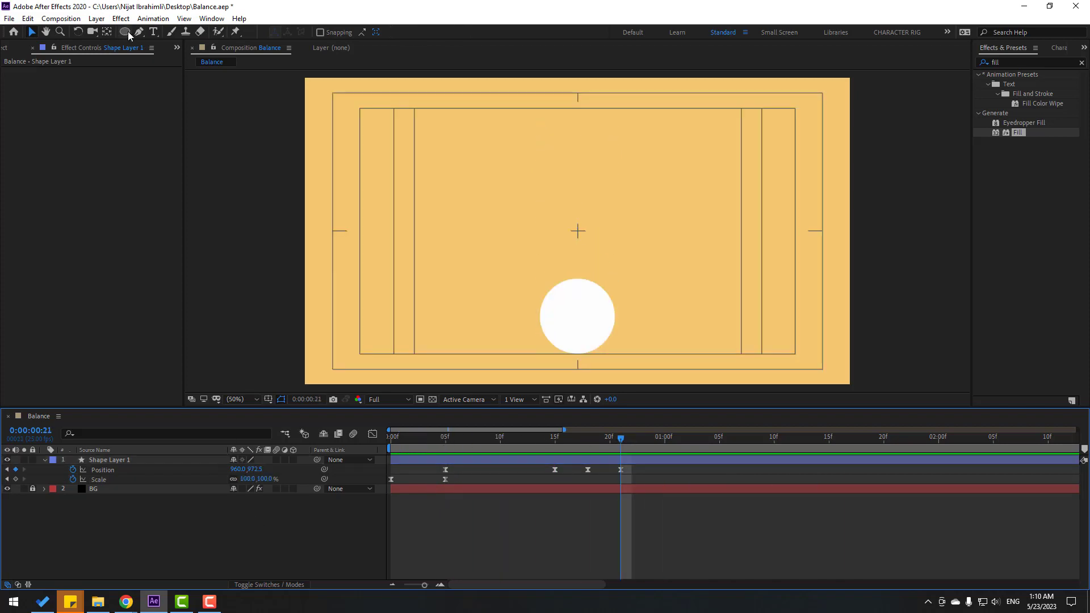
pyautogui.click(129, 35)
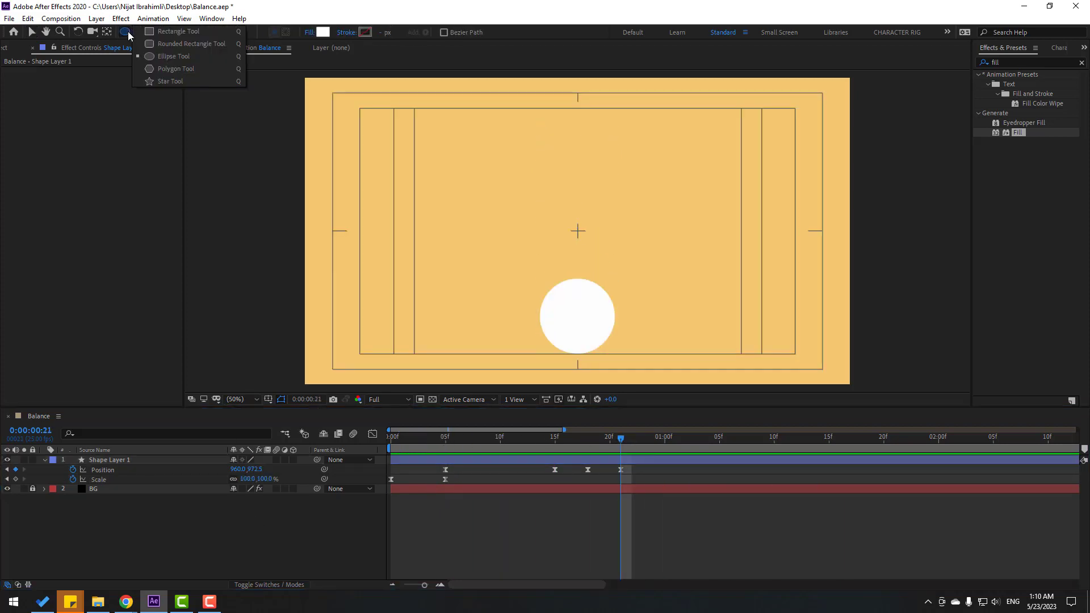
pyautogui.click(181, 32)
pyautogui.moveTo(649, 188); pyautogui.dragTo(692, 286)
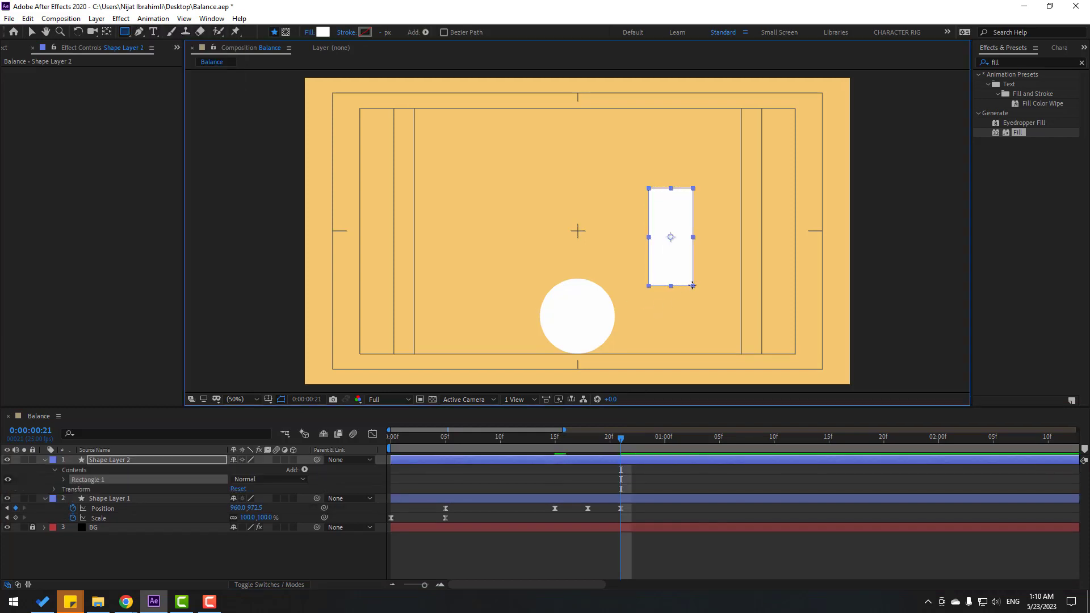
pyautogui.click(31, 32)
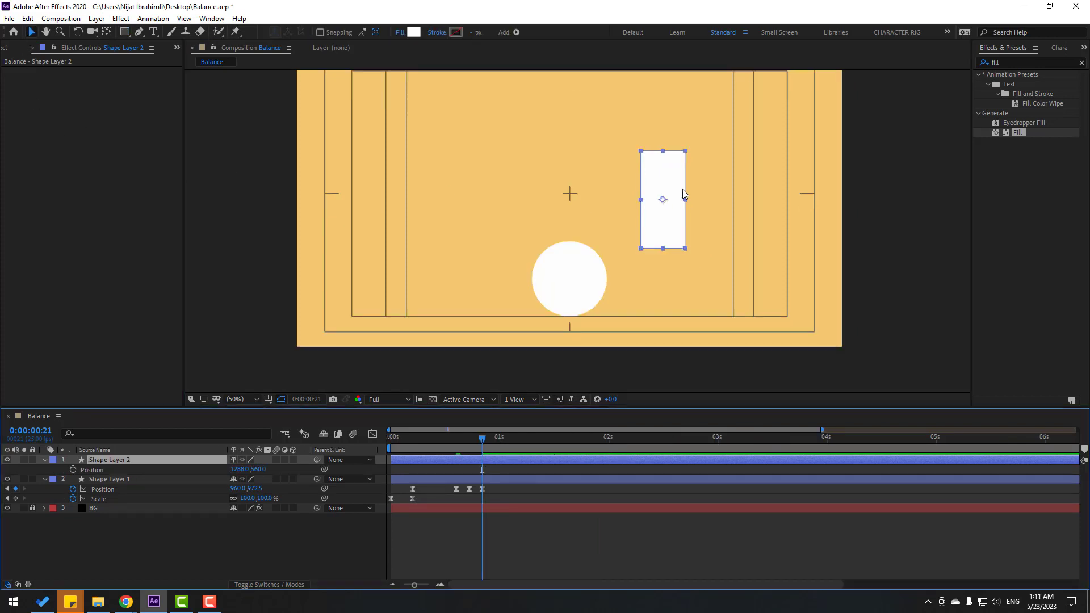
# - Move the rectangle beneath the circle to just below the composition's lower edge, at X 964, Y 1256
pyautogui.moveTo(683, 189); pyautogui.dragTo(576, 294)
pyautogui.hotkey('shift', 'Down')
pyautogui.hotkey('shift', 'Down')
pyautogui.hotkey('shift', 'Down')
pyautogui.hotkey('shift', 'Down')
pyautogui.hotkey('shift', 'Down')
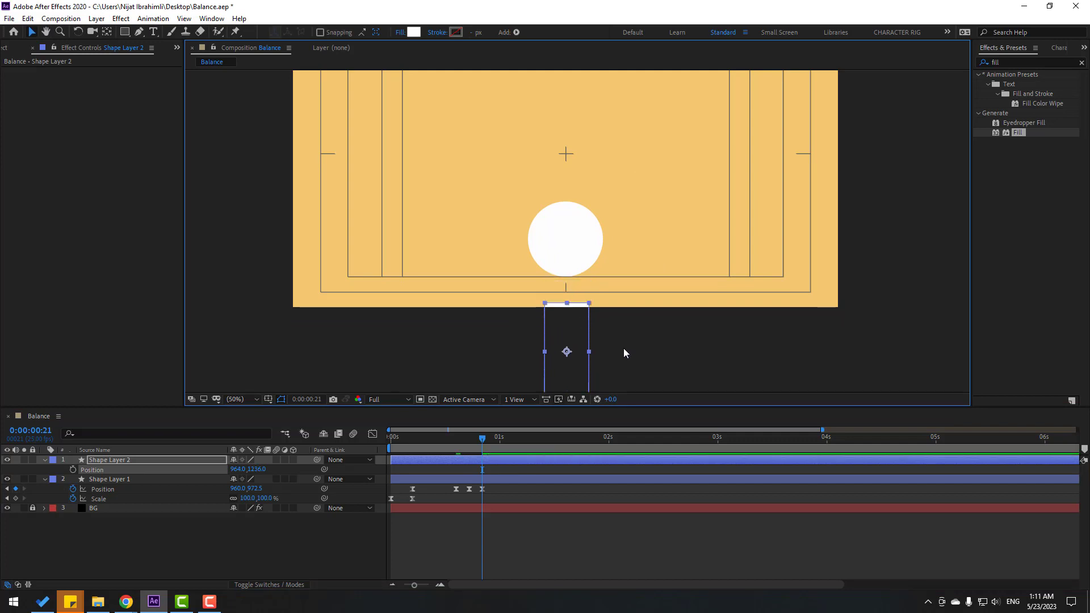
# - Start the rectangle's layer at frame 21 and keyframe its Position there
pyautogui.click(469, 439)
pyautogui.moveTo(410, 461); pyautogui.dragTo(485, 439)
pyautogui.click(72, 469)
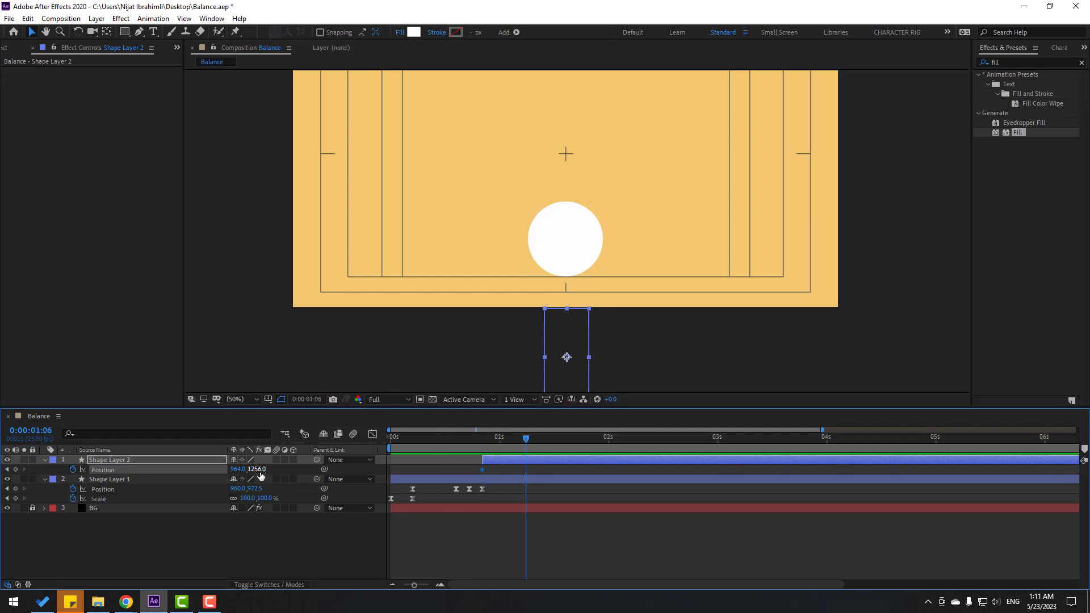
# - Raise the rectangle to Y 960 at 0:00:01:06 and apply Easy Ease to both of its Position keyframes
pyautogui.write('960')
pyautogui.press('Return')
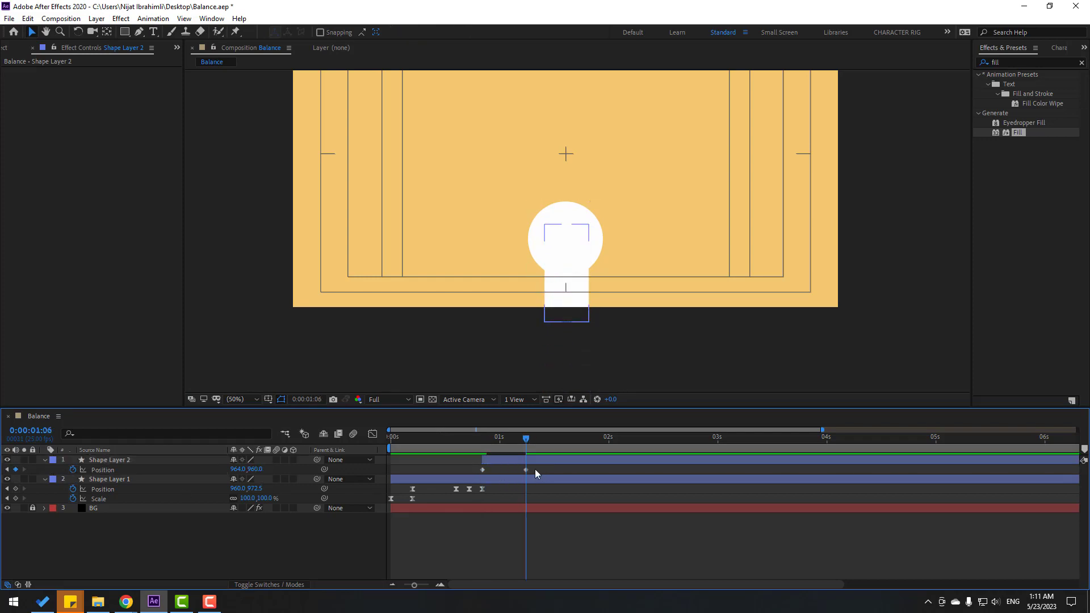
pyautogui.click(483, 470)
pyautogui.rightClick(483, 469)
pyautogui.moveTo(595, 460)
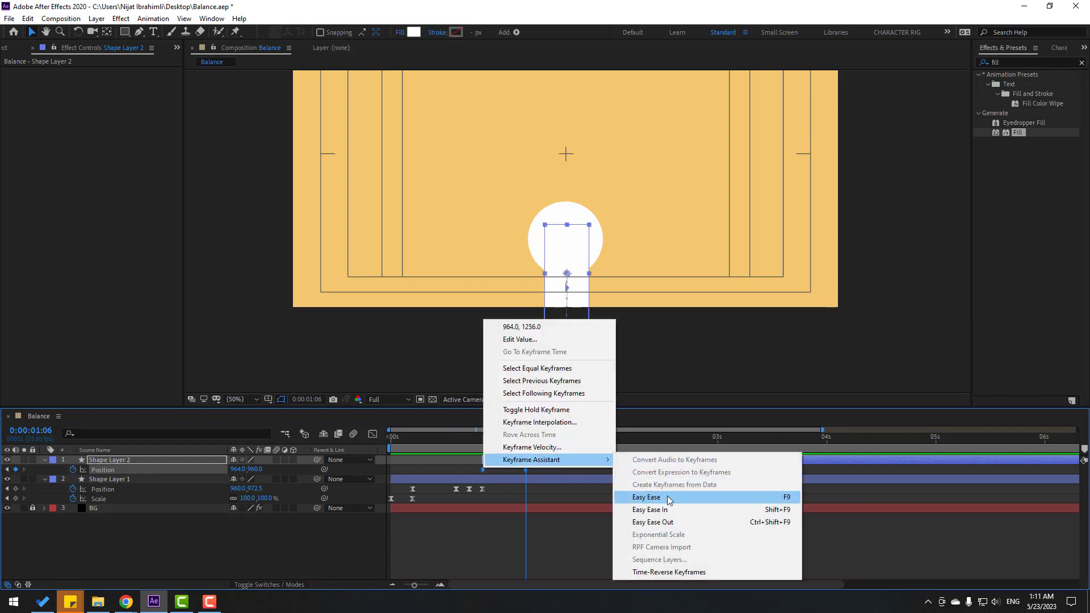
pyautogui.click(653, 497)
# - Start the work area at frame 21 and preview the rectangle's rise, briefly soloing its layer
pyautogui.moveTo(391, 449); pyautogui.dragTo(482, 450)
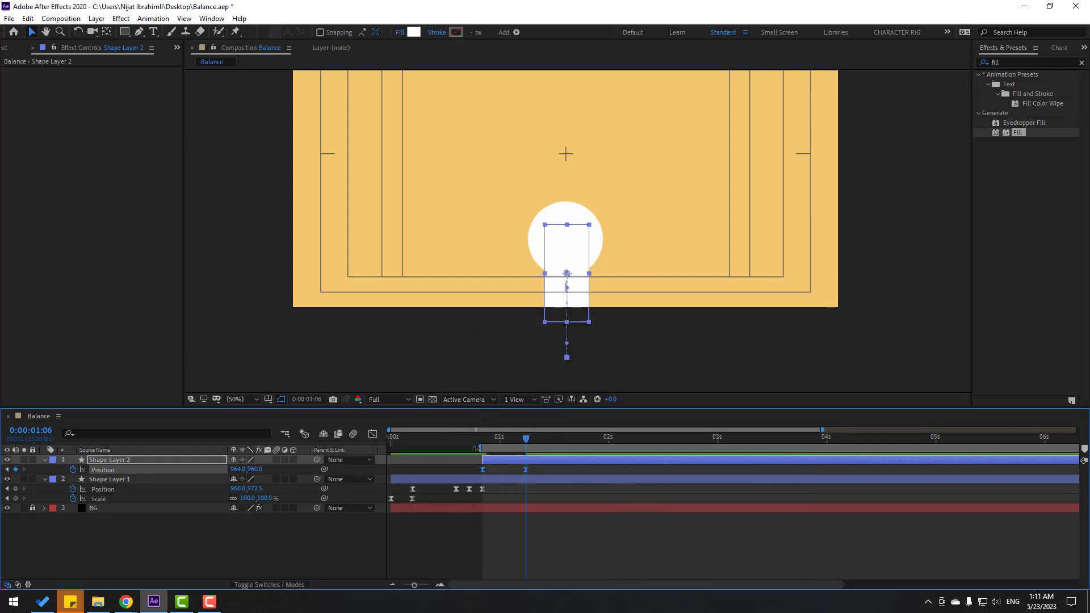
pyautogui.press('space')
pyautogui.press('space')
pyautogui.click(26, 461)
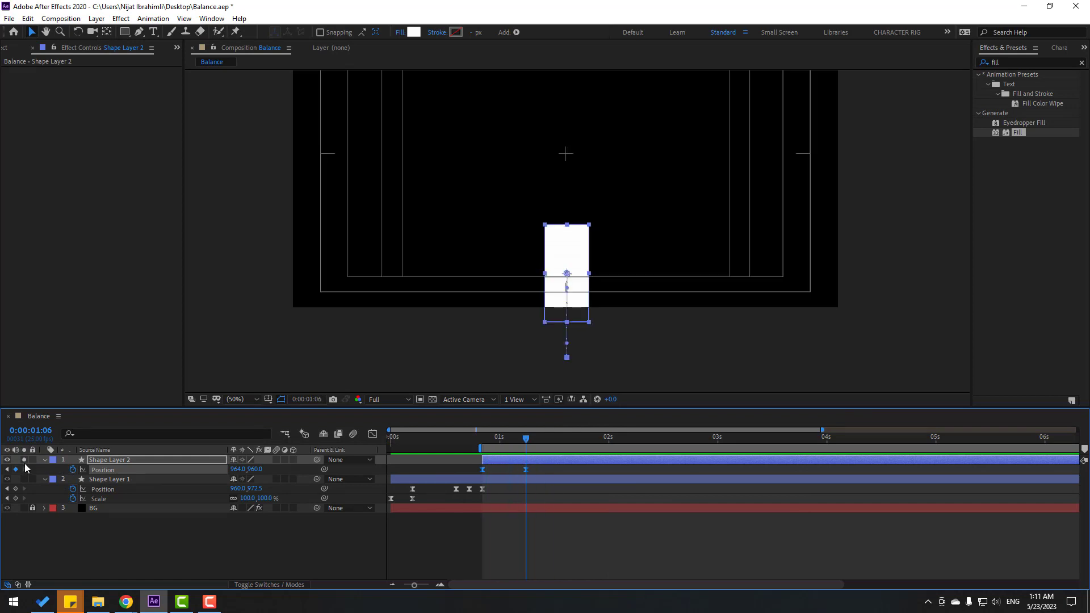
pyautogui.click(24, 463)
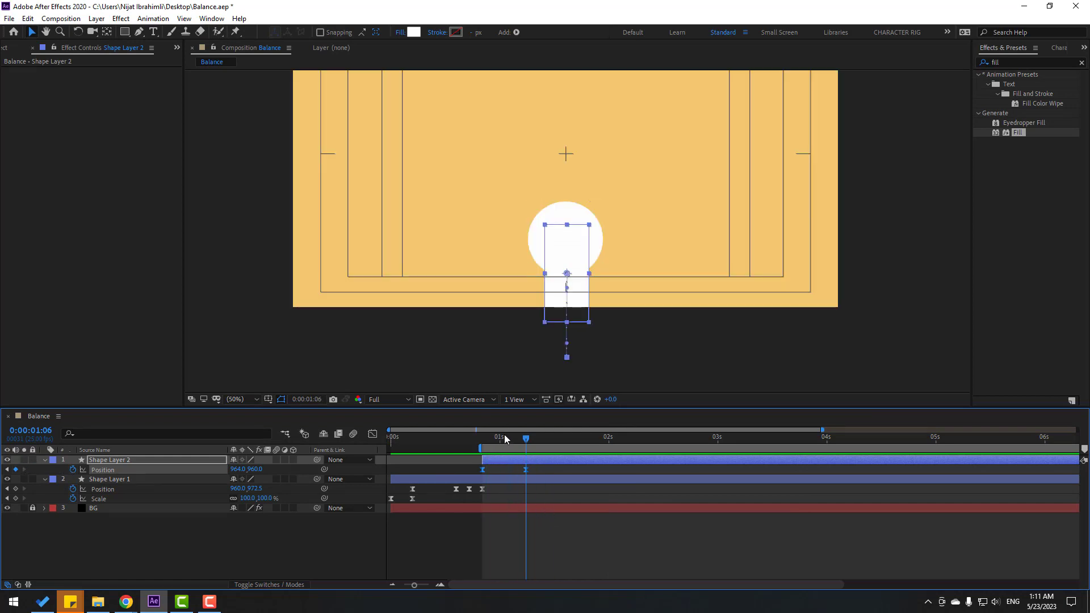
# - Start the rectangle's layer with its keyframes at 0:00:01:00 and add a Position keyframe to the circle at that time
pyautogui.moveTo(533, 460); pyautogui.dragTo(552, 460)
pyautogui.moveTo(465, 441); pyautogui.dragTo(499, 443)
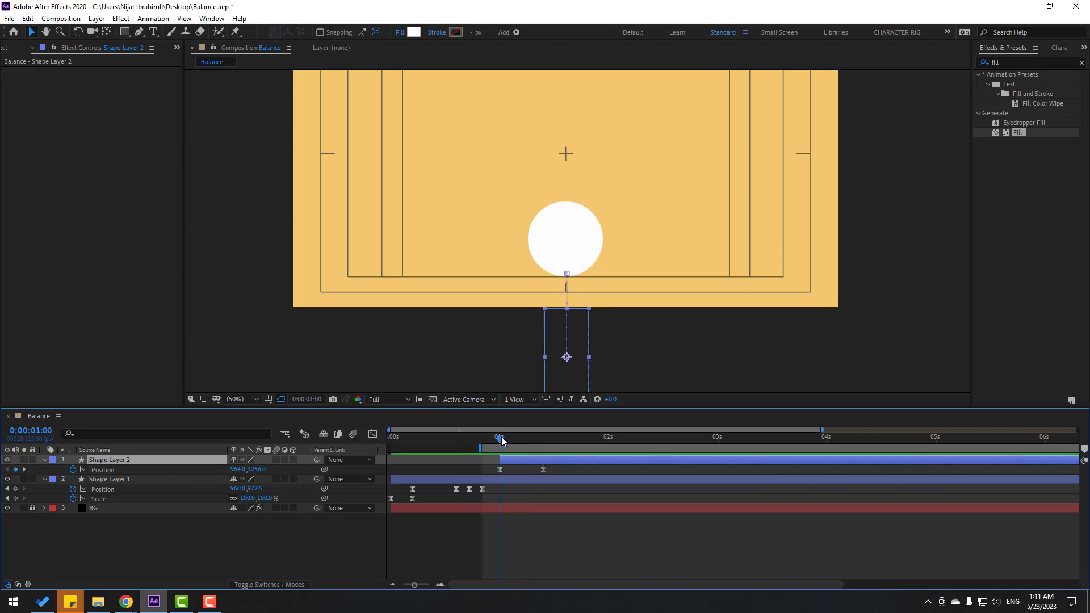
pyautogui.click(121, 480)
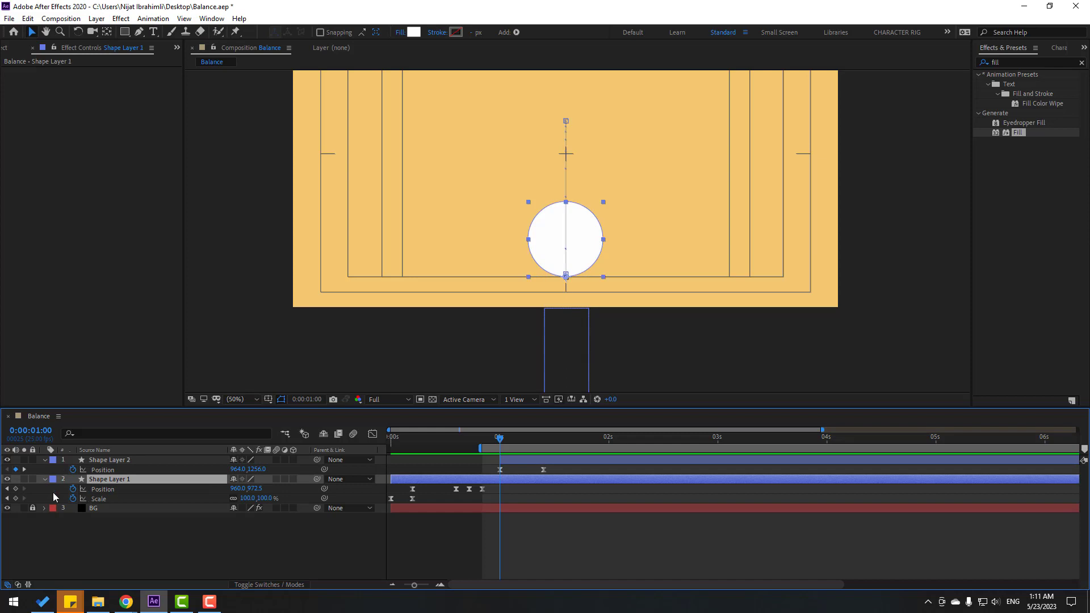
pyautogui.click(16, 489)
# - Launch the circle upward by setting its Position Y to 438.5 at 0:00:01:10
pyautogui.moveTo(502, 439); pyautogui.dragTo(544, 441)
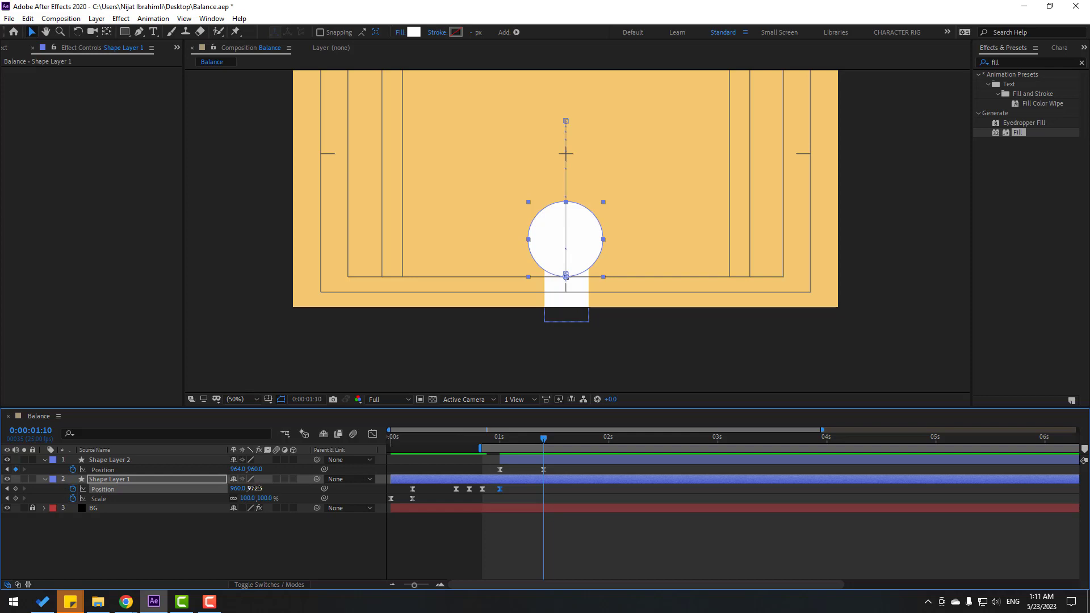
pyautogui.moveTo(259, 489); pyautogui.dragTo(48, 489)
pyautogui.moveTo(555, 312); pyautogui.dragTo(551, 378)
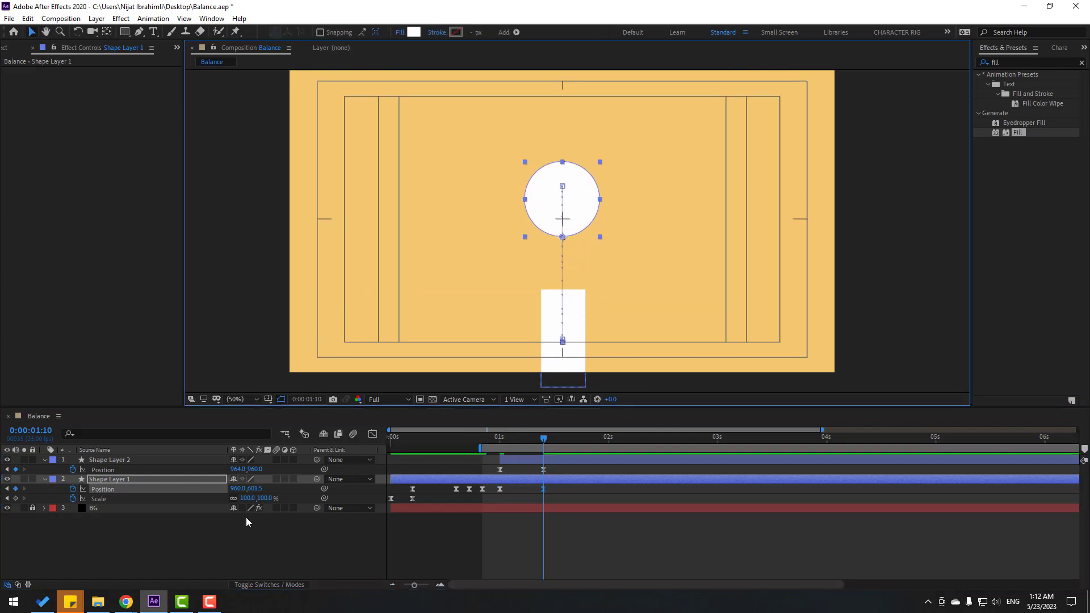
pyautogui.moveTo(257, 492); pyautogui.dragTo(164, 489)
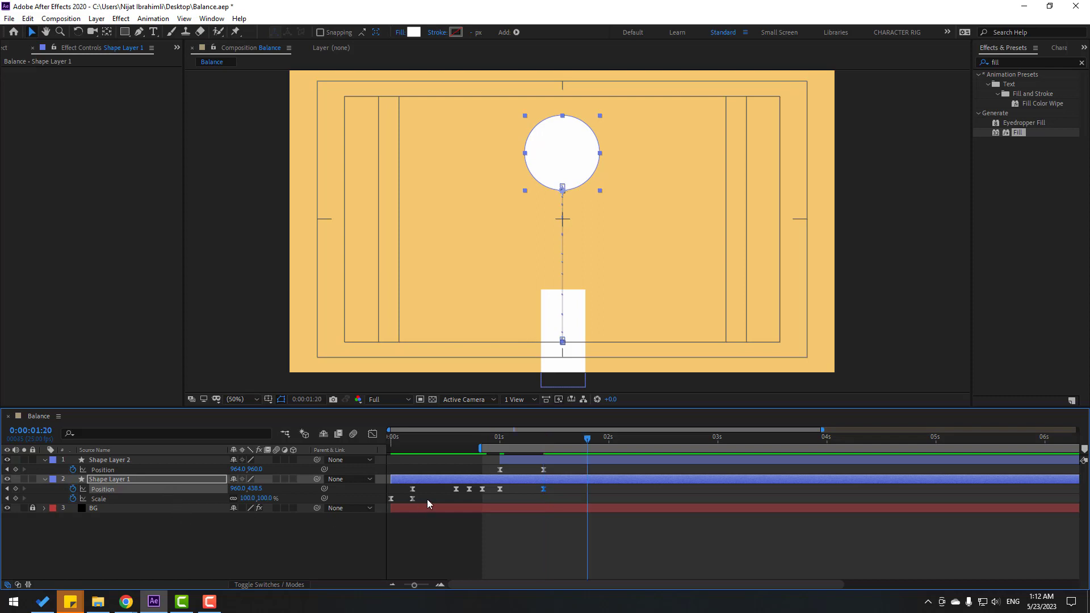
# - At 0:00:01:20, lower the circle until it rests on the rectangle's upper edge
pyautogui.moveTo(253, 489); pyautogui.dragTo(447, 488)
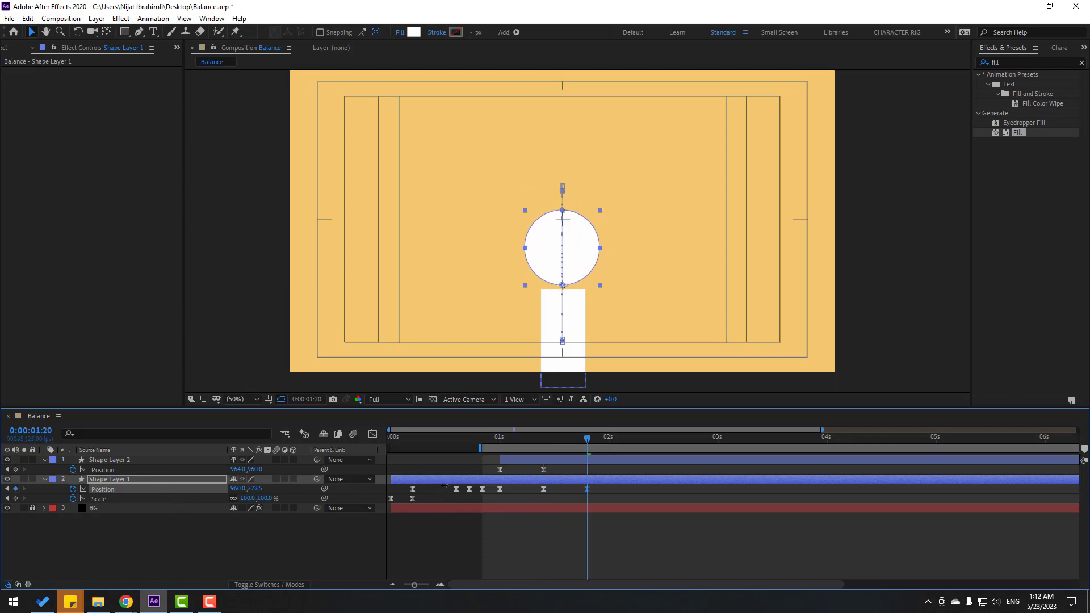
pyautogui.scroll(4, 591, 284)
pyautogui.scroll(2, 596, 271)
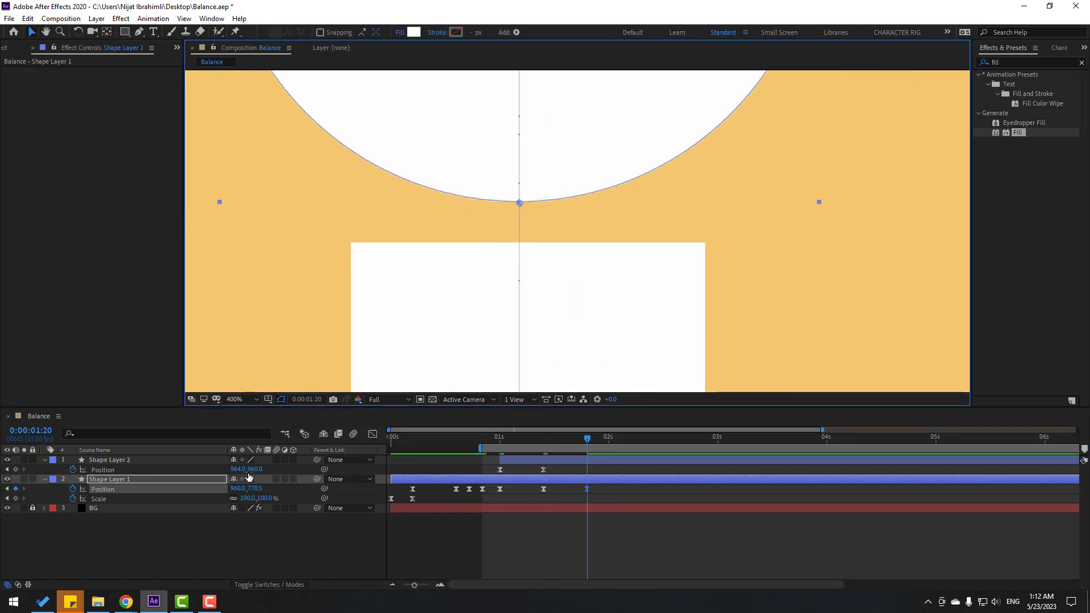
pyautogui.moveTo(254, 489); pyautogui.dragTo(261, 493)
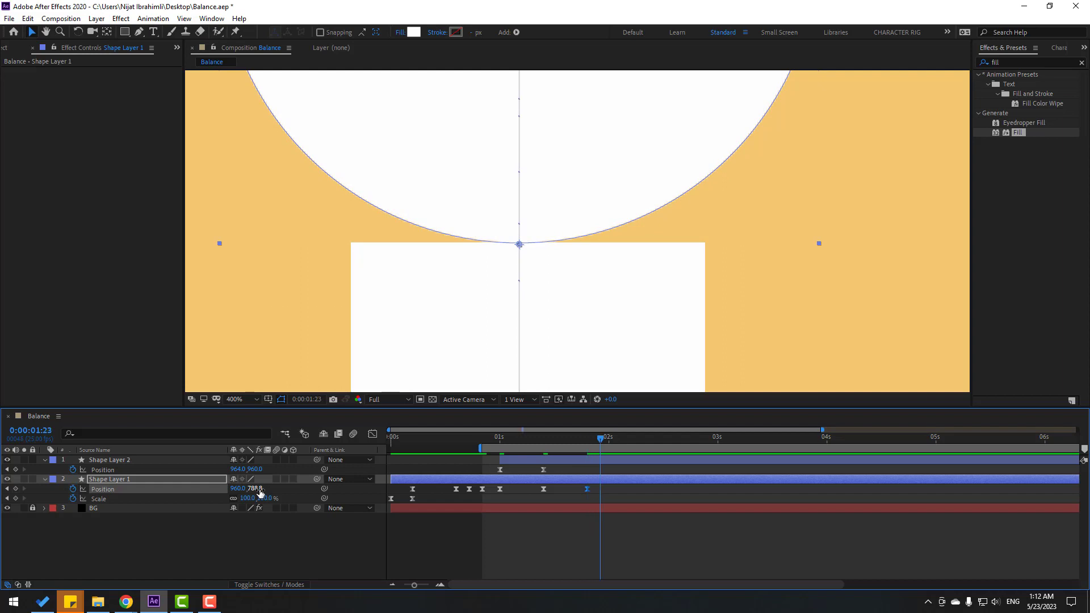
# - Add a small bounce by lifting the circle to about Y 783 at 0:00:01:23 and returning it to Y 788.8 at 0:00:02:01
pyautogui.moveTo(261, 493); pyautogui.dragTo(261, 493)
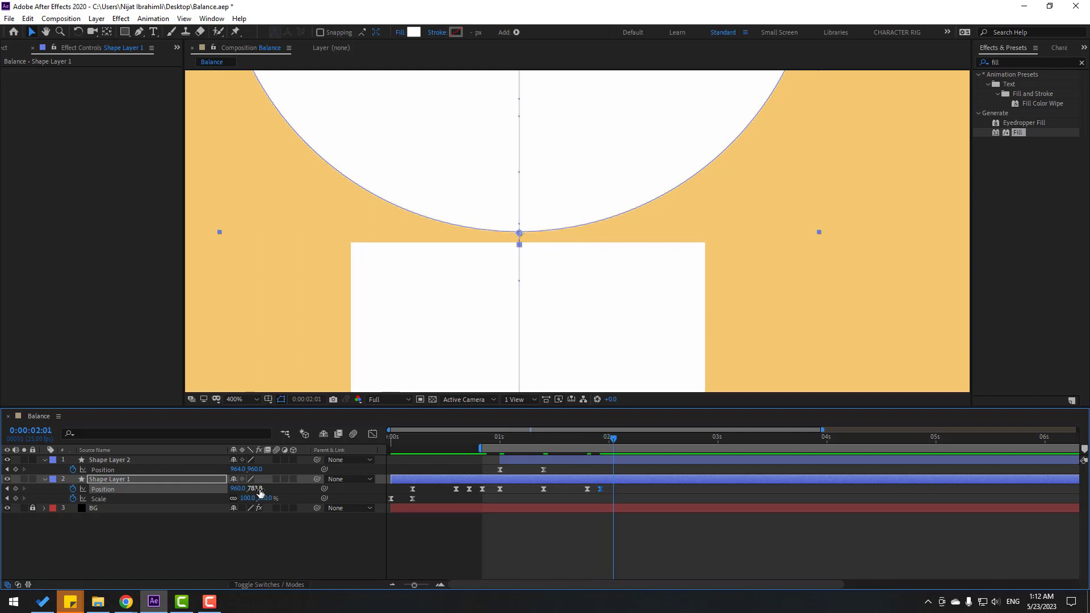
pyautogui.moveTo(261, 493); pyautogui.dragTo(266, 493)
# - Fit the whole composition in the viewer and preview the circle's launch and landing on the rectangle
pyautogui.scroll(-6, 322, 386)
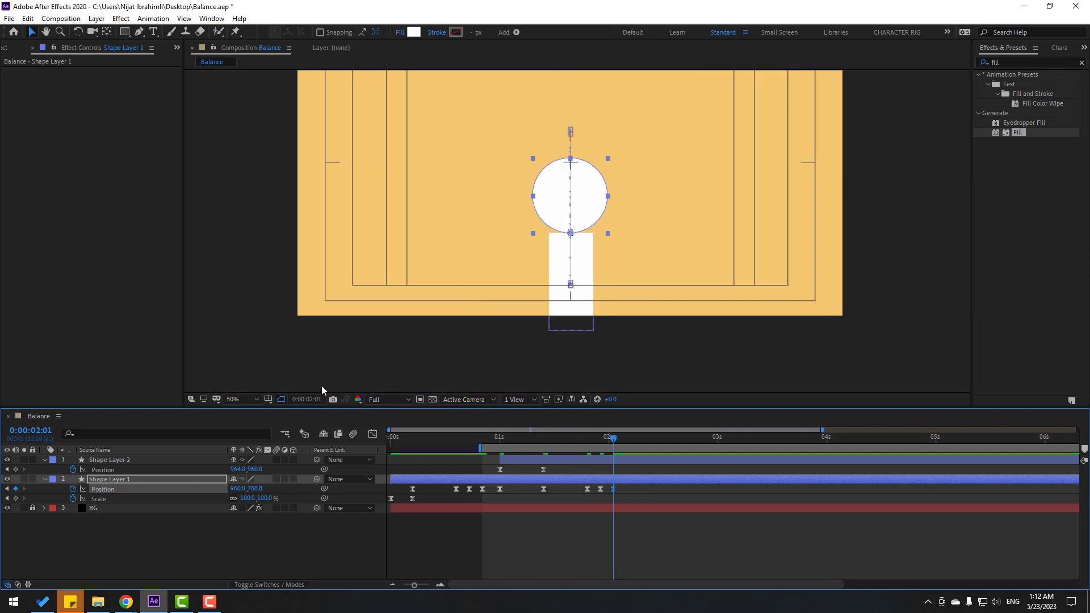
pyautogui.click(246, 403)
pyautogui.click(267, 213)
pyautogui.press('space')
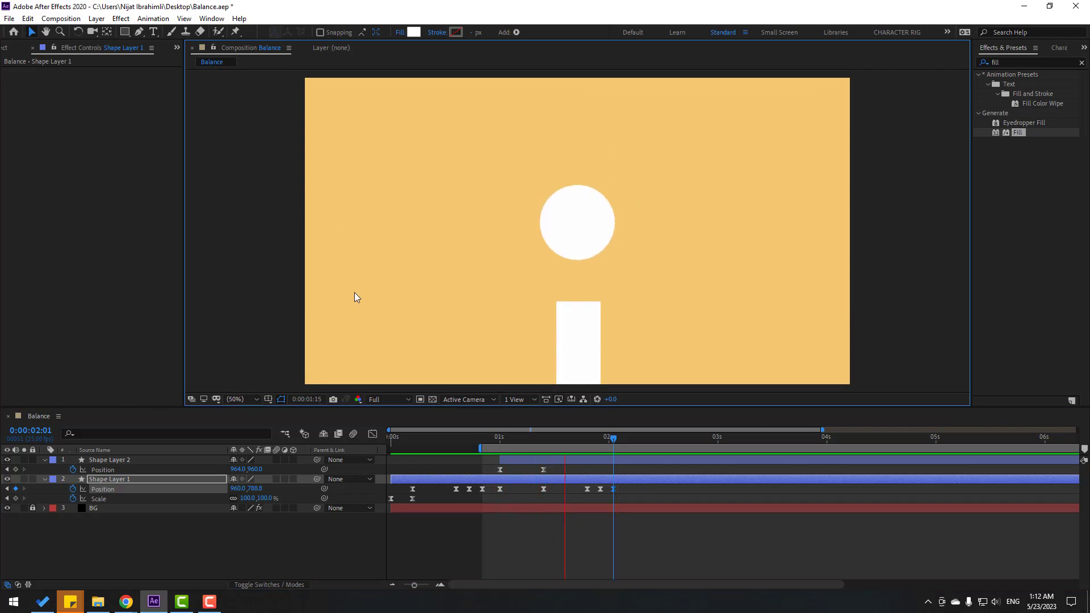
pyautogui.press('space')
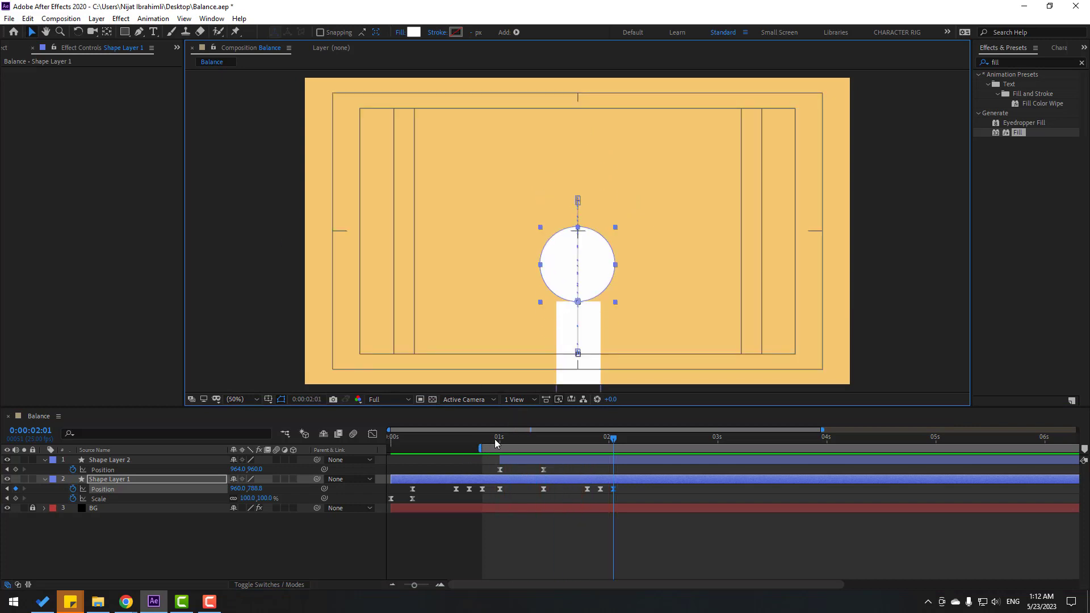
# - Shift the circle's last five Position keyframes together so the launch starts at 0:00:01:04
pyautogui.moveTo(495, 443)
pyautogui.mouseDown()
pyautogui.moveTo(540, 436)
pyautogui.moveTo(505, 438)
pyautogui.mouseUp()
pyautogui.moveTo(632, 488); pyautogui.dragTo(536, 489)
pyautogui.moveTo(509, 438); pyautogui.dragTo(517, 442)
pyautogui.moveTo(534, 488); pyautogui.dragTo(529, 489)
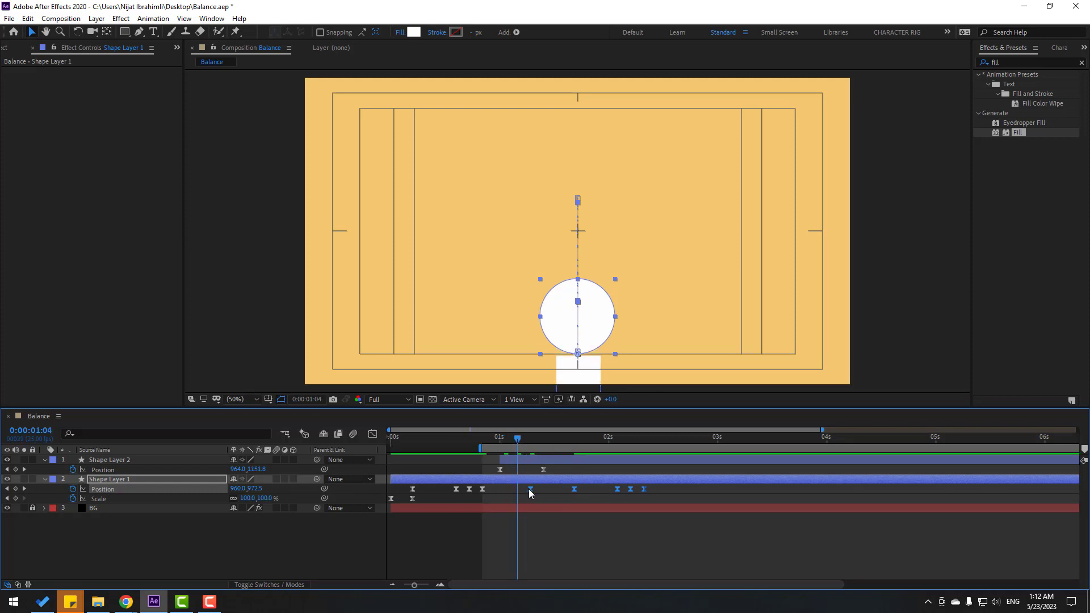
pyautogui.moveTo(520, 445)
pyautogui.mouseDown()
pyautogui.moveTo(557, 441)
pyautogui.moveTo(533, 442)
pyautogui.mouseUp()
pyautogui.moveTo(531, 491); pyautogui.dragTo(534, 492)
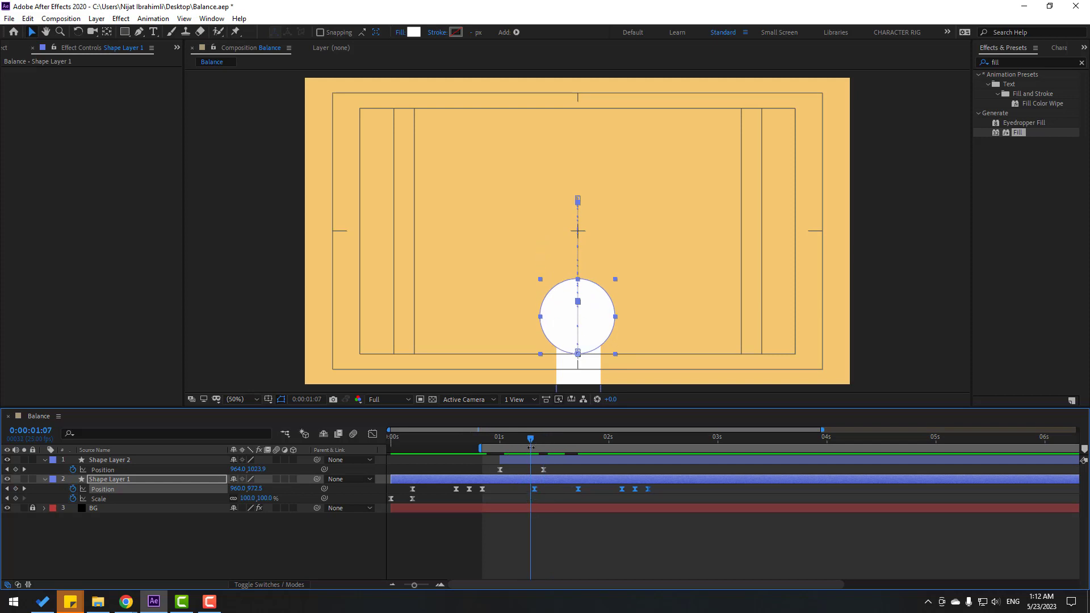
pyautogui.moveTo(525, 440)
pyautogui.mouseDown()
pyautogui.moveTo(514, 438)
pyautogui.moveTo(544, 443)
pyautogui.moveTo(522, 443)
pyautogui.mouseUp()
pyautogui.moveTo(533, 490); pyautogui.dragTo(525, 490)
pyautogui.moveTo(517, 442); pyautogui.dragTo(530, 444)
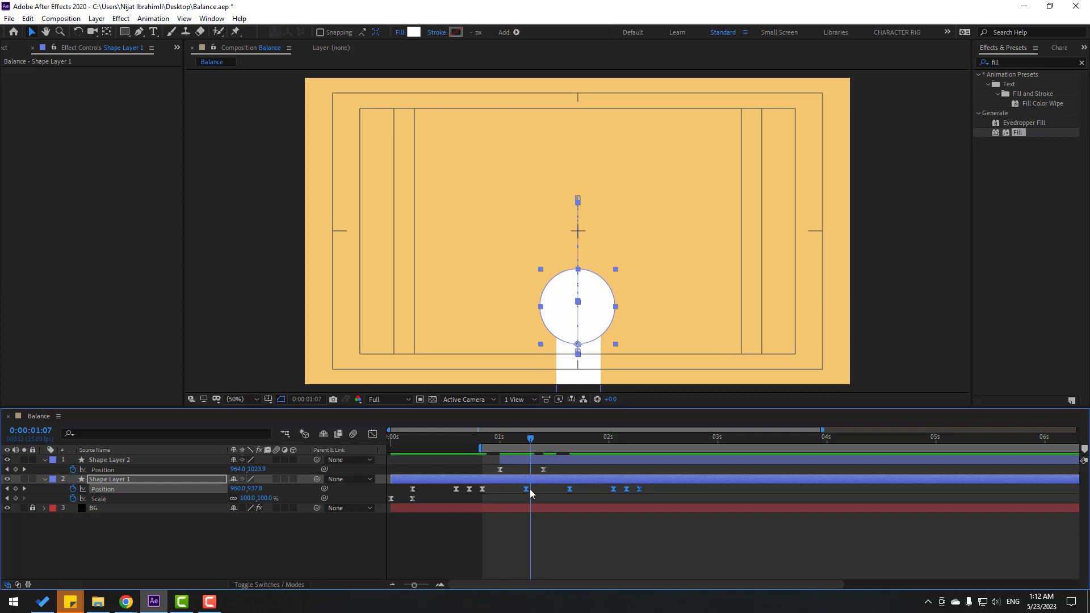
pyautogui.moveTo(529, 492); pyautogui.dragTo(520, 490)
pyautogui.moveTo(499, 434); pyautogui.dragTo(521, 441)
# - In the speed graph, stretch both easing handles of the circle's highest launch keyframe to nearly full influence and preview the motion
pyautogui.moveTo(568, 491); pyautogui.dragTo(513, 494)
pyautogui.click(374, 436)
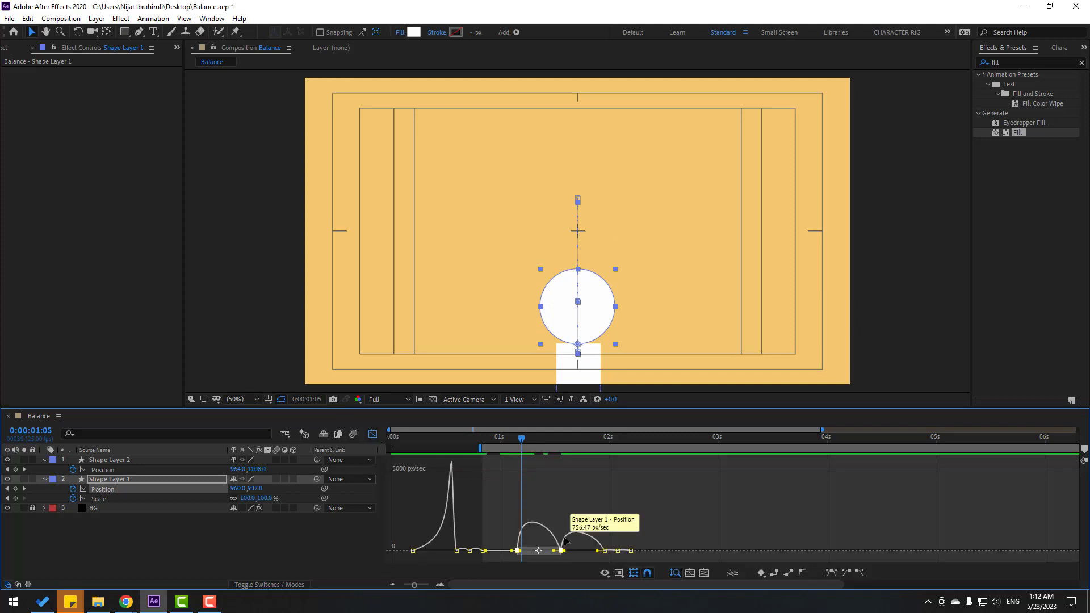
pyautogui.press('=')
pyautogui.click(529, 535)
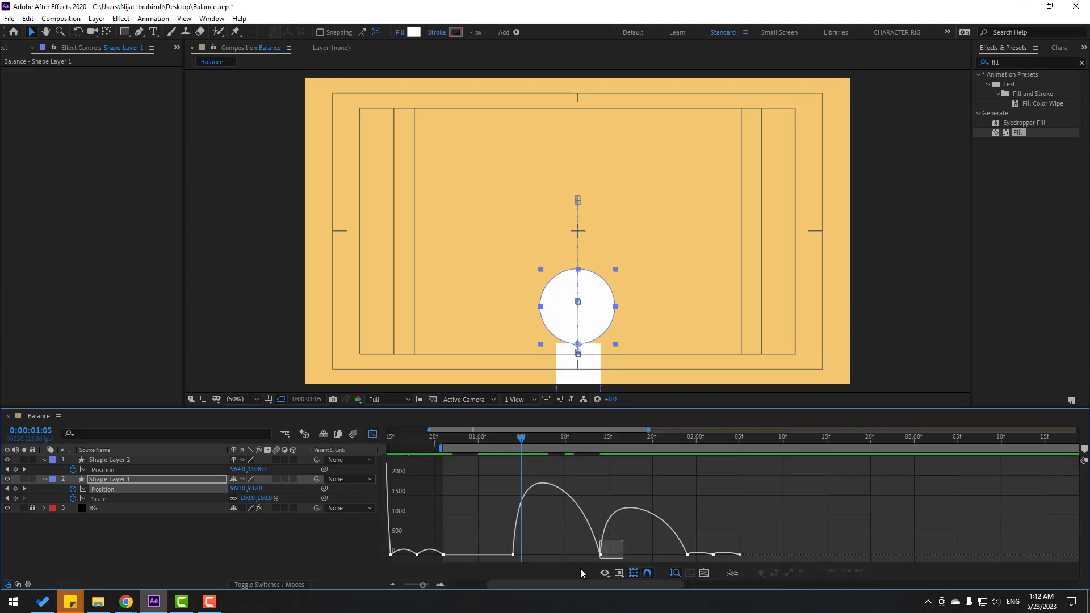
pyautogui.moveTo(608, 555); pyautogui.dragTo(559, 467)
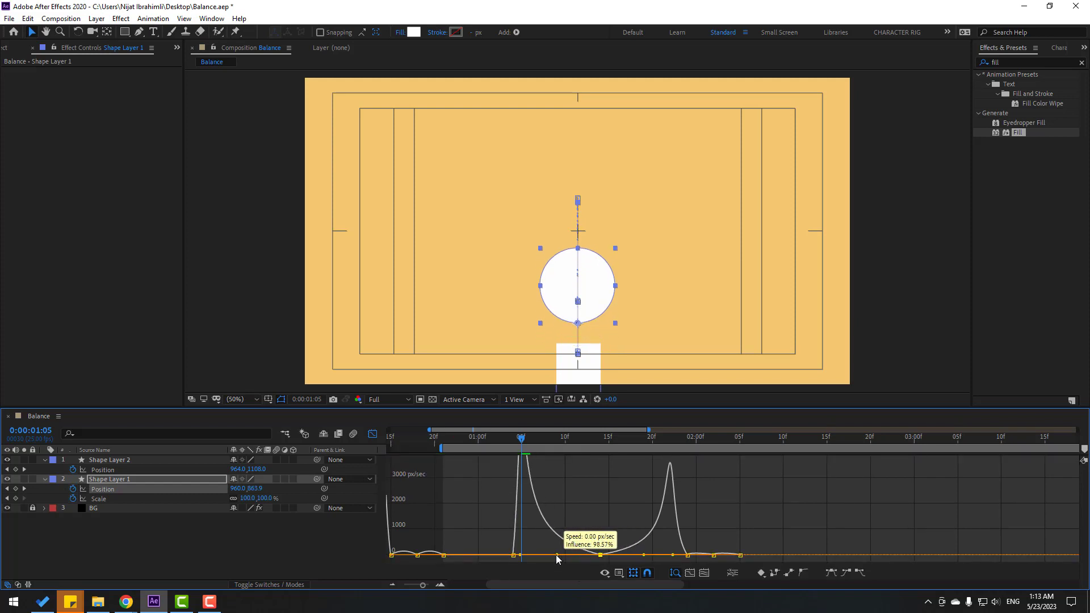
pyautogui.press('space')
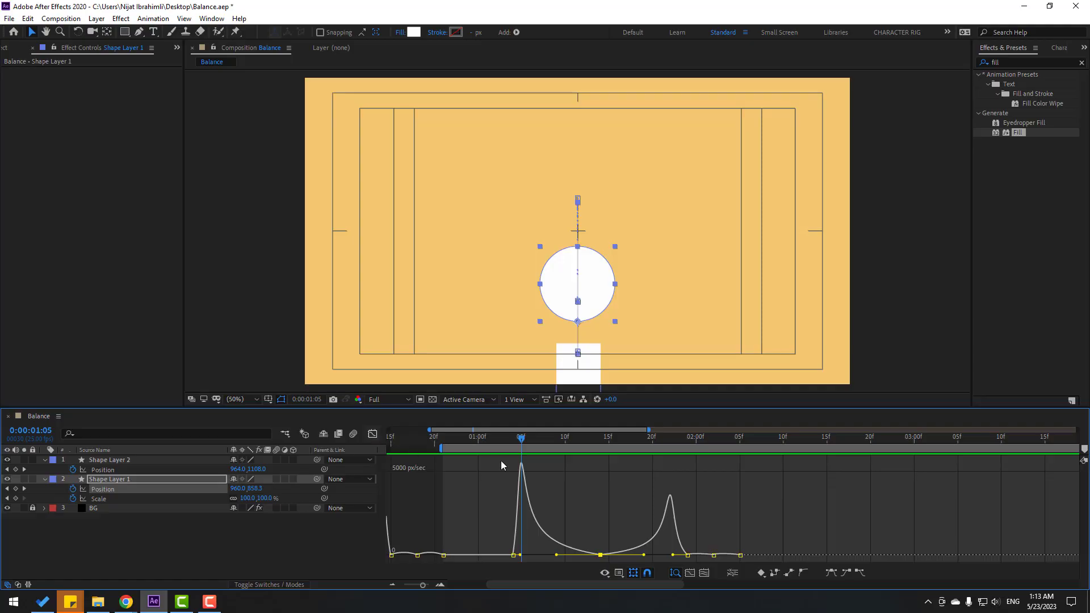
# - Shift the circle's last five Position keyframes to start at 0:00:01:05 and preview the launch in the keyframe view
pyautogui.hotkey('shift', 'F3')
pyautogui.moveTo(491, 437); pyautogui.dragTo(521, 438)
pyautogui.moveTo(761, 490); pyautogui.dragTo(520, 495)
pyautogui.press('space')
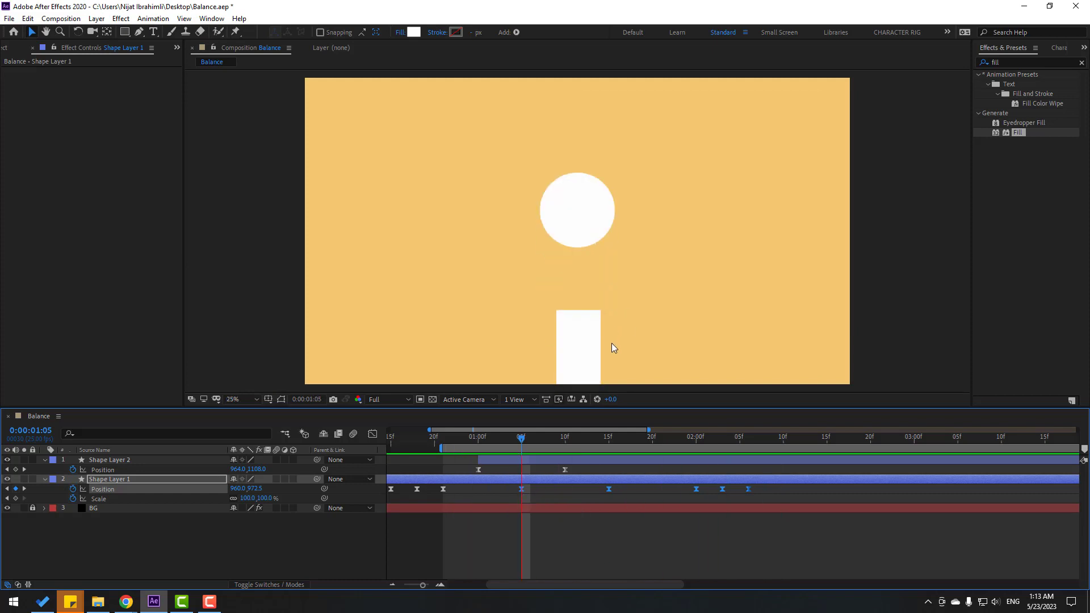
pyautogui.scroll(-2, 612, 343)
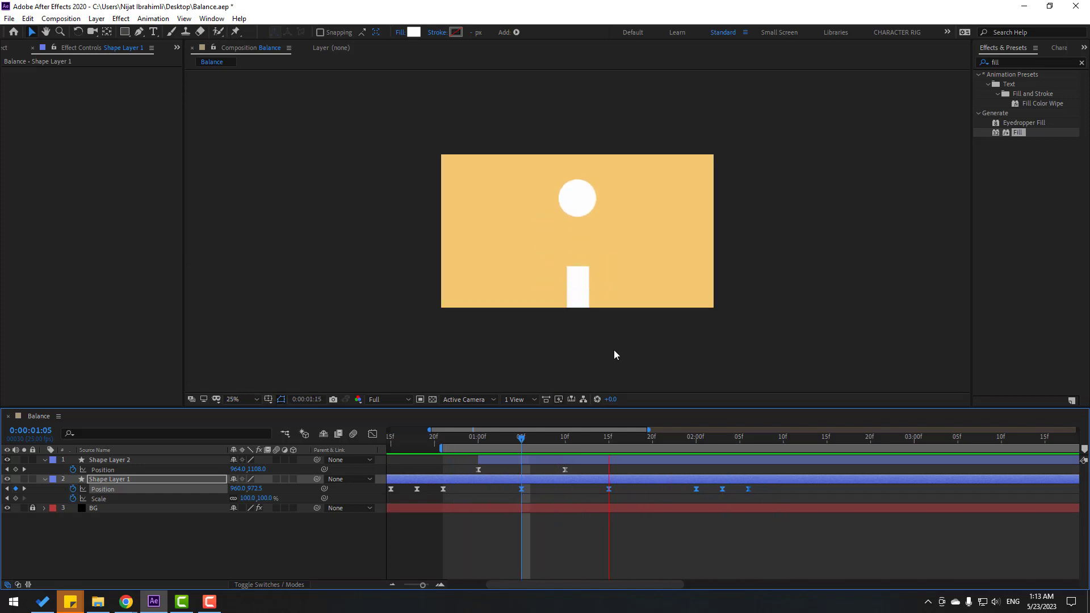
pyautogui.scroll(2, 615, 350)
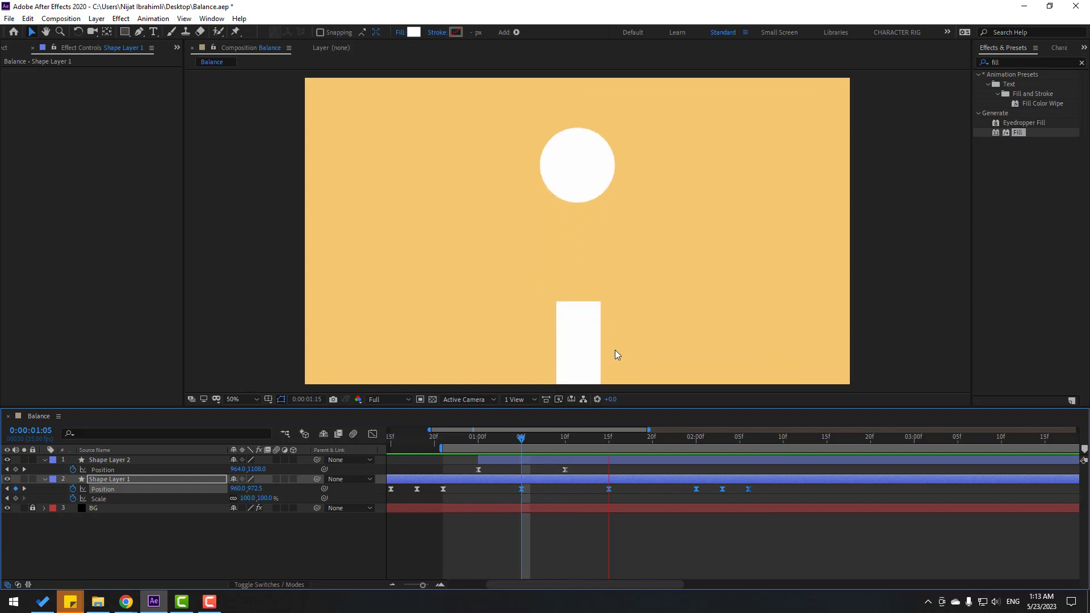
pyautogui.press('space')
# - Keyframe the rectangle's current Position at 0:00:02:09 and lower it below the composition's bottom edge at 0:00:02:21
pyautogui.moveTo(684, 440); pyautogui.dragTo(757, 440)
pyautogui.click(172, 543)
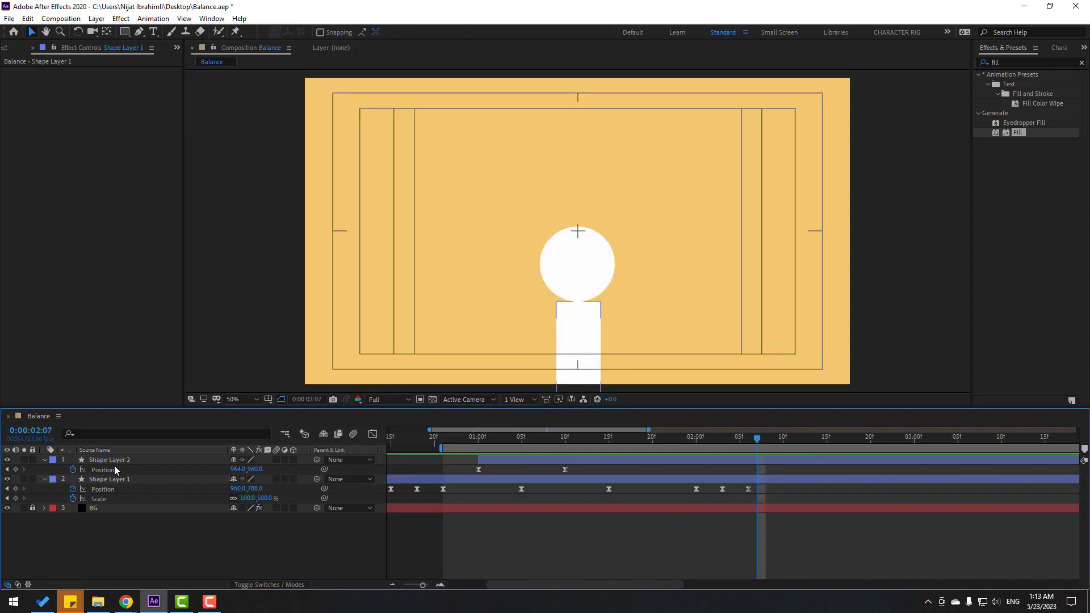
pyautogui.click(118, 461)
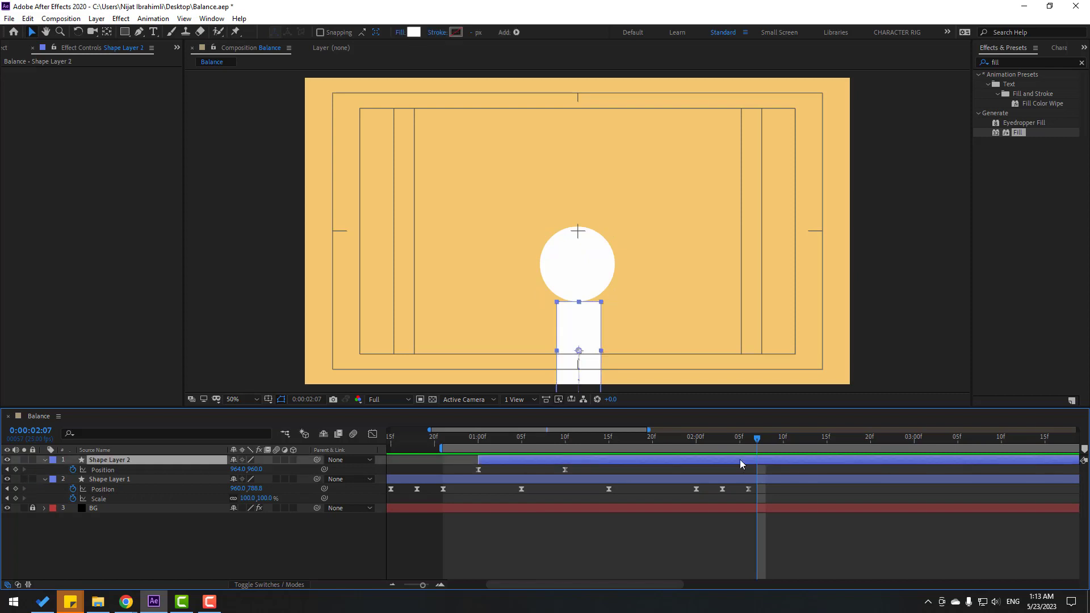
pyautogui.click(774, 447)
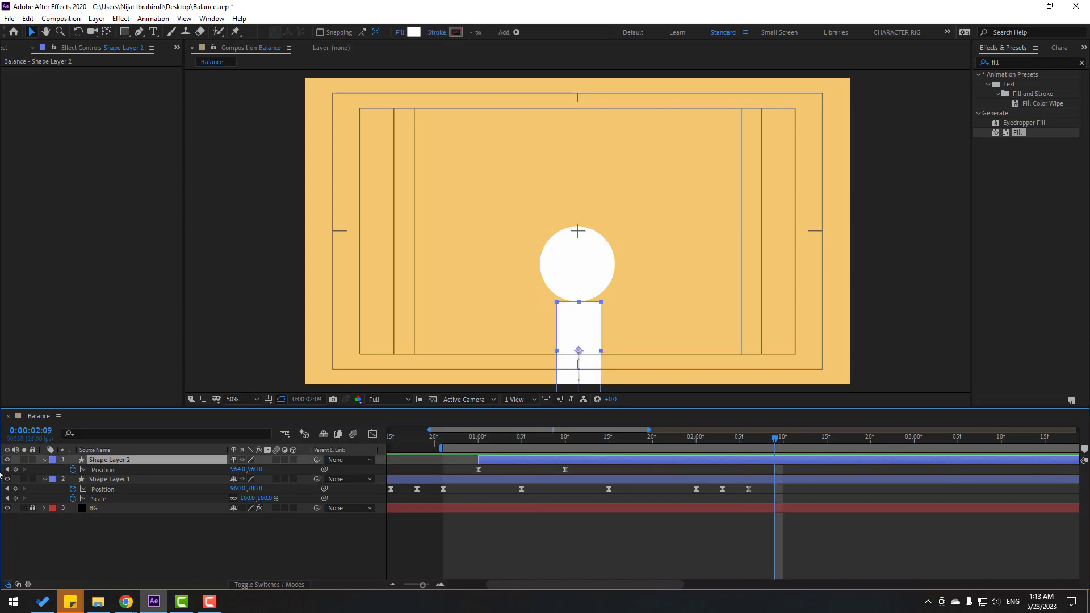
pyautogui.click(15, 471)
pyautogui.moveTo(835, 438); pyautogui.dragTo(879, 438)
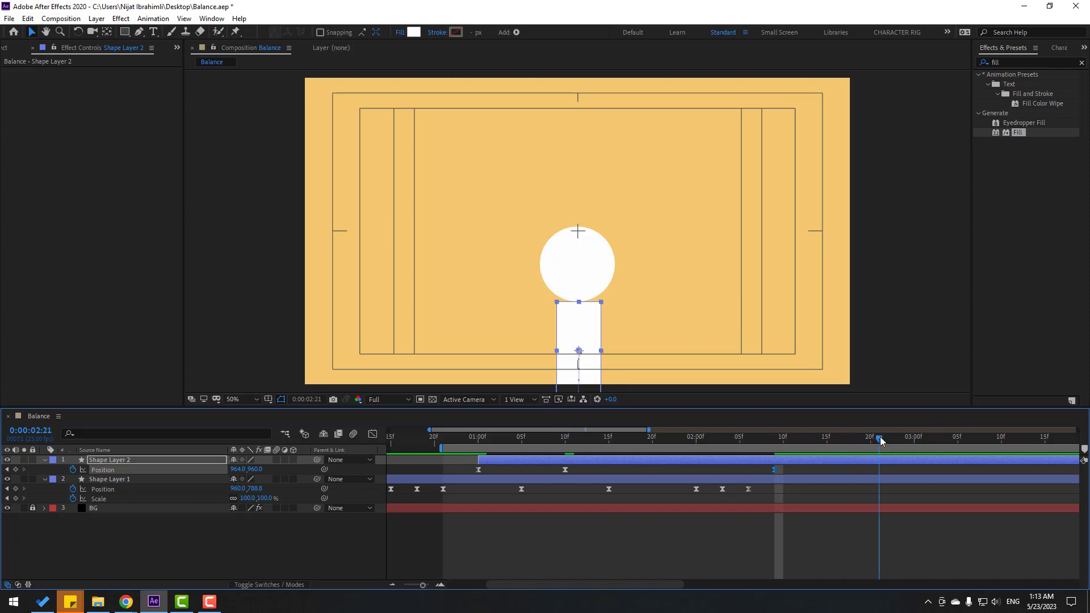
pyautogui.moveTo(256, 470); pyautogui.dragTo(418, 472)
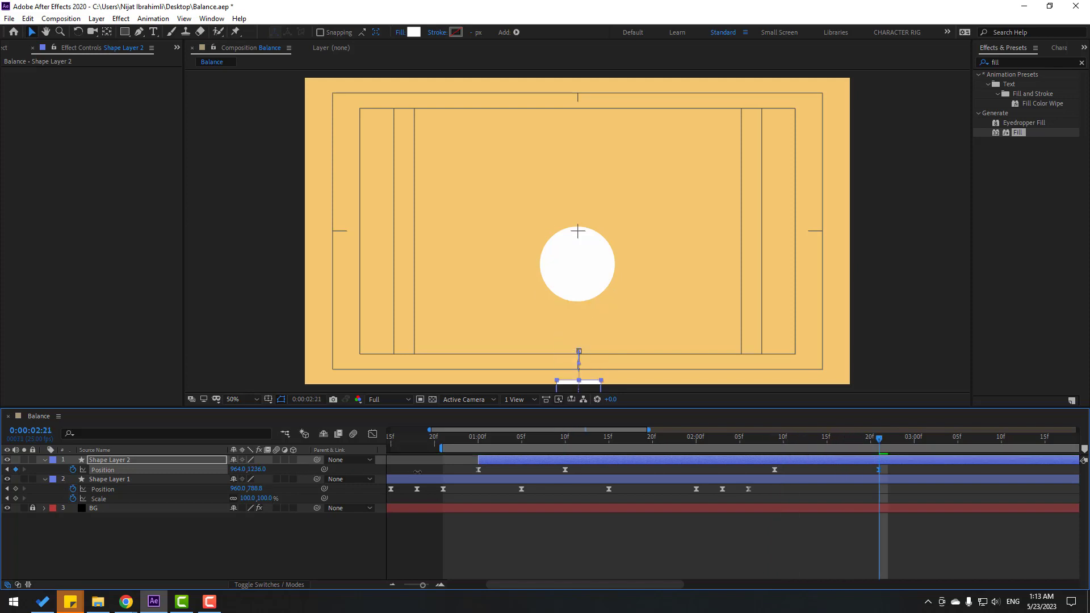
# - Keyframe the circle's Position at 0:00:02:09 and paste its first landing keyframe, Y 972.5, at 0:00:02:20
pyautogui.moveTo(755, 438)
pyautogui.mouseDown()
pyautogui.moveTo(795, 440)
pyautogui.moveTo(776, 441)
pyautogui.mouseUp()
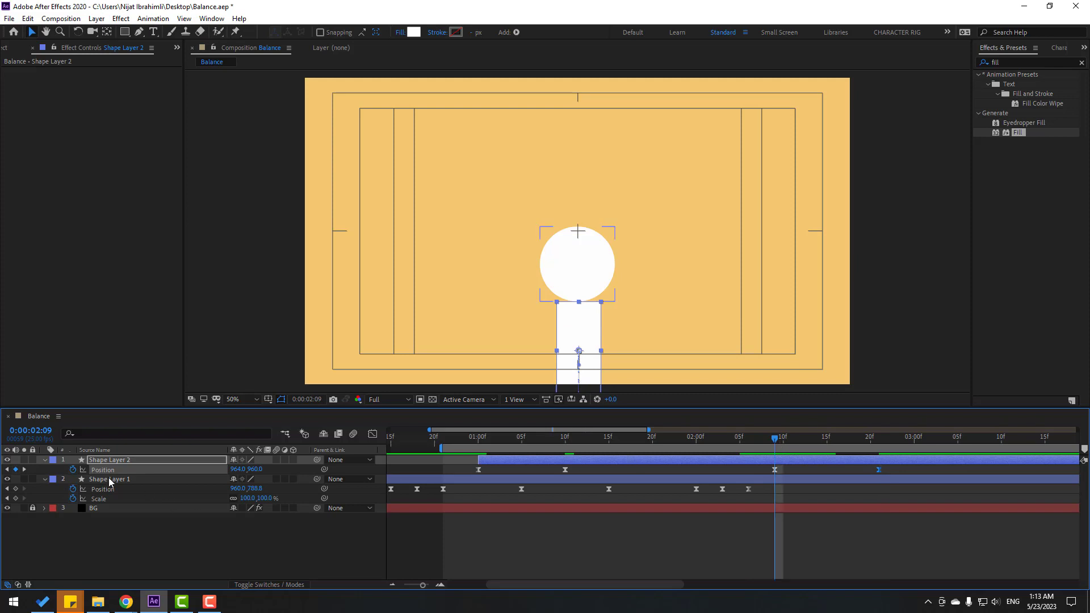
pyautogui.click(110, 480)
pyautogui.click(15, 489)
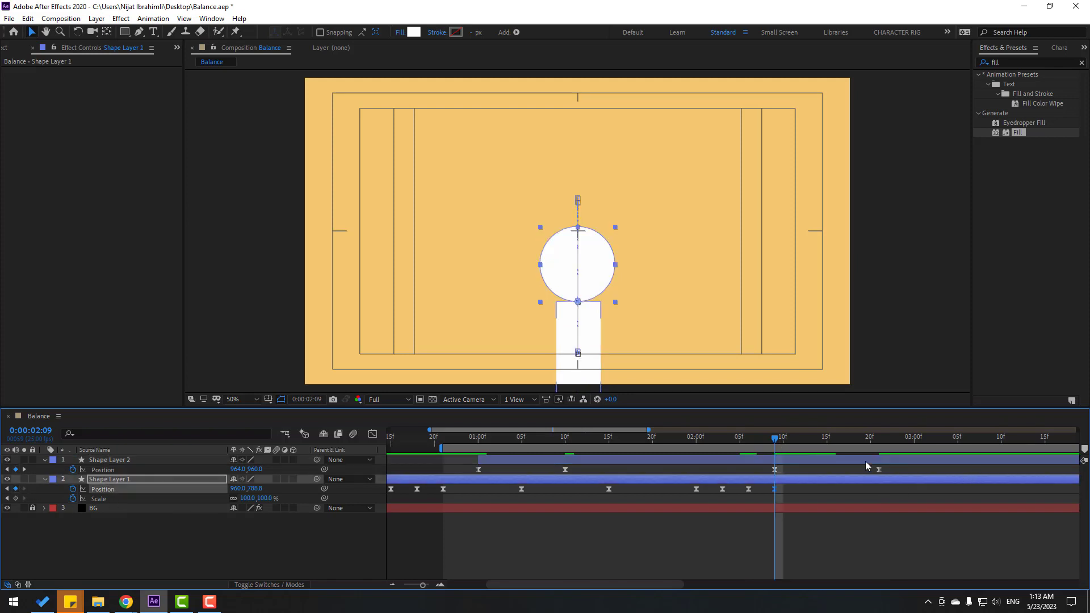
pyautogui.moveTo(788, 446); pyautogui.dragTo(881, 438)
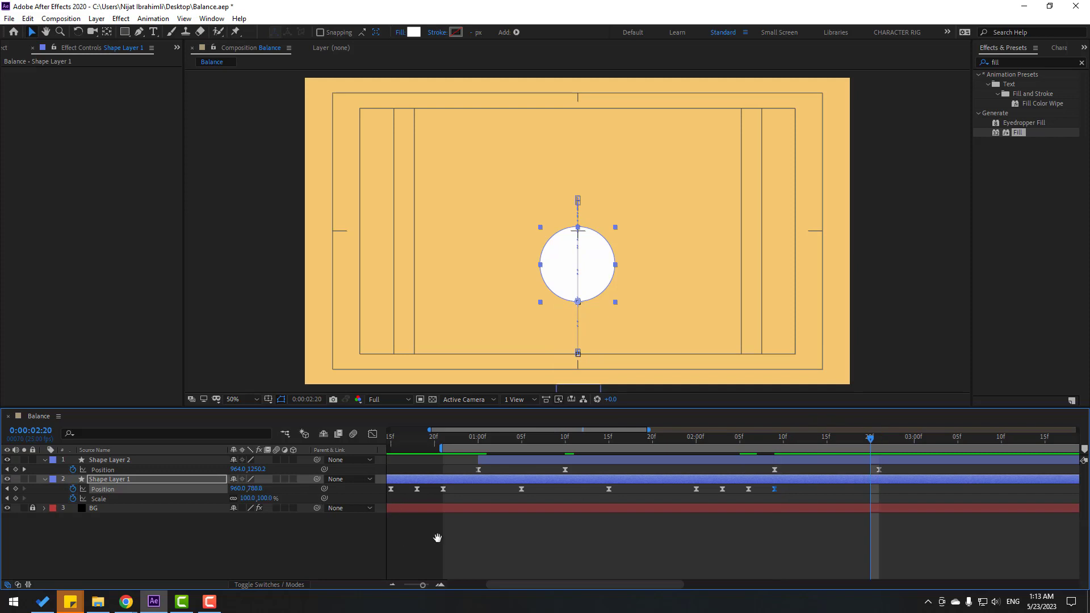
pyautogui.moveTo(438, 538); pyautogui.dragTo(541, 531)
pyautogui.click(521, 488)
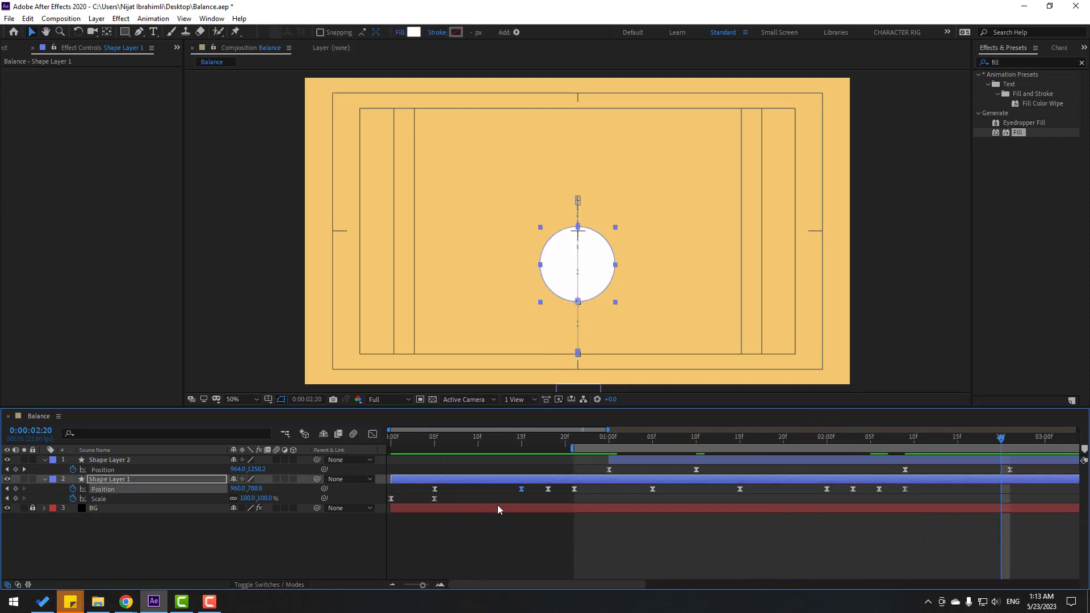
pyautogui.hotkey('ctrl', 'v')
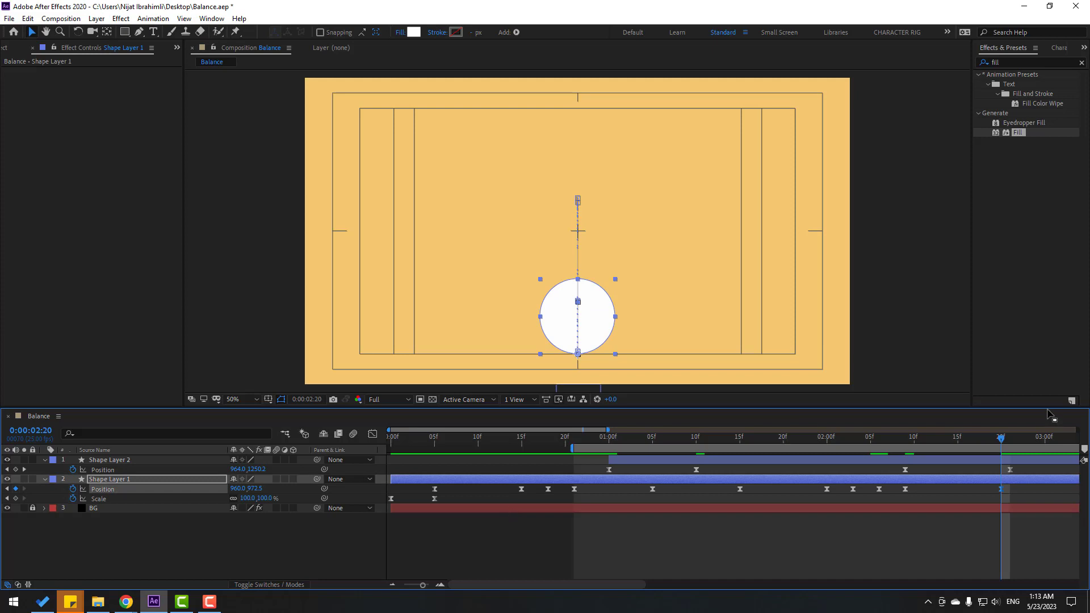
# - In the speed graph, stretch the outgoing easing handle of the circle's 0:00:02:09 Position keyframe to about half the fall and preview it
pyautogui.moveTo(903, 435)
pyautogui.mouseDown()
pyautogui.moveTo(887, 437)
pyautogui.moveTo(975, 437)
pyautogui.moveTo(914, 438)
pyautogui.mouseUp()
pyautogui.moveTo(902, 518); pyautogui.dragTo(728, 518)
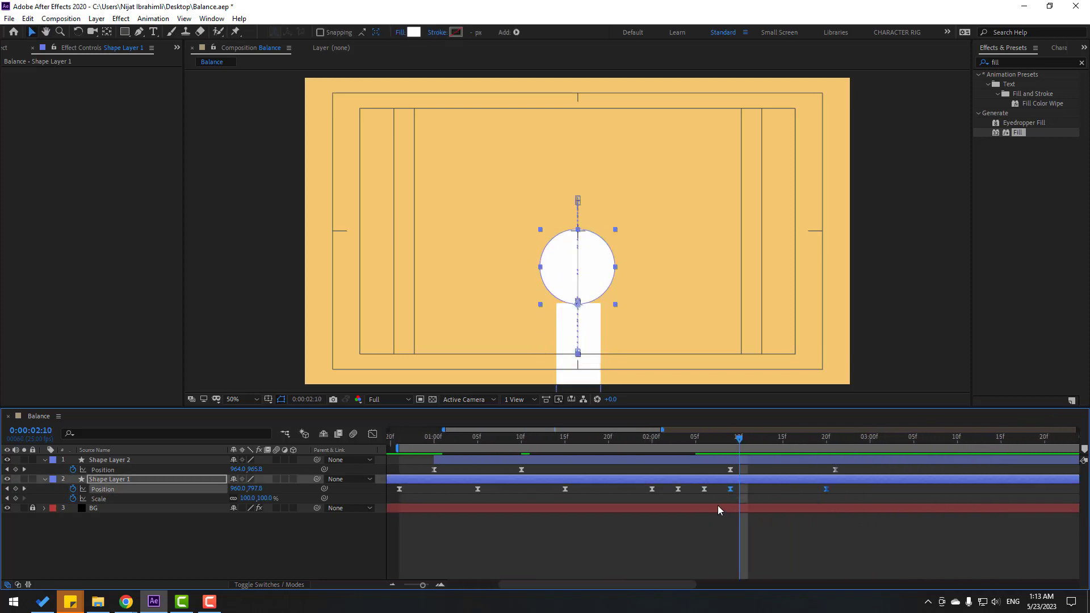
pyautogui.click(372, 434)
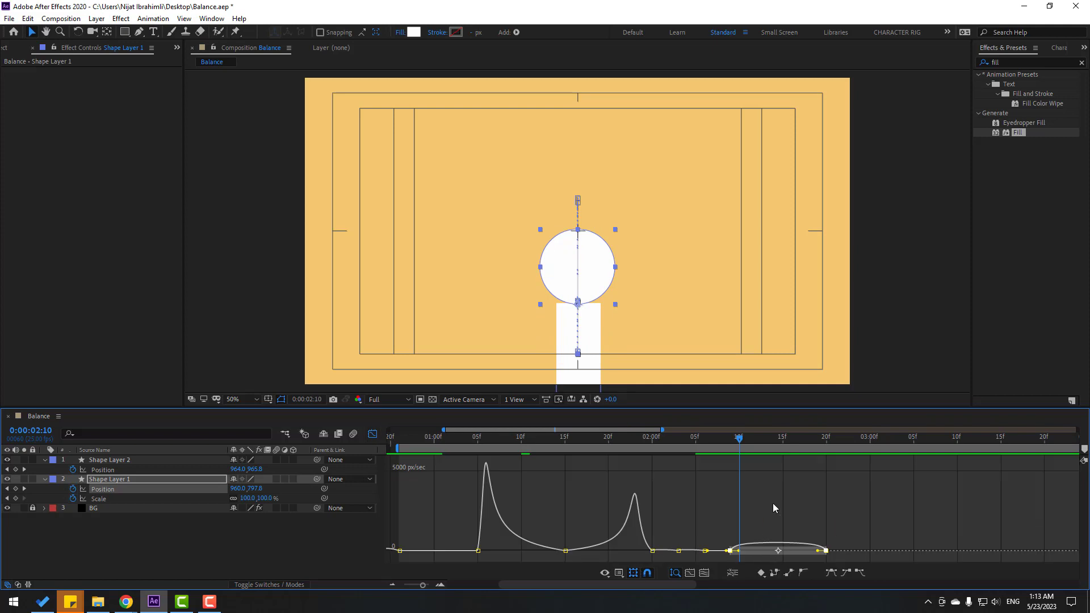
pyautogui.scroll(6, 772, 503)
pyautogui.click(629, 499)
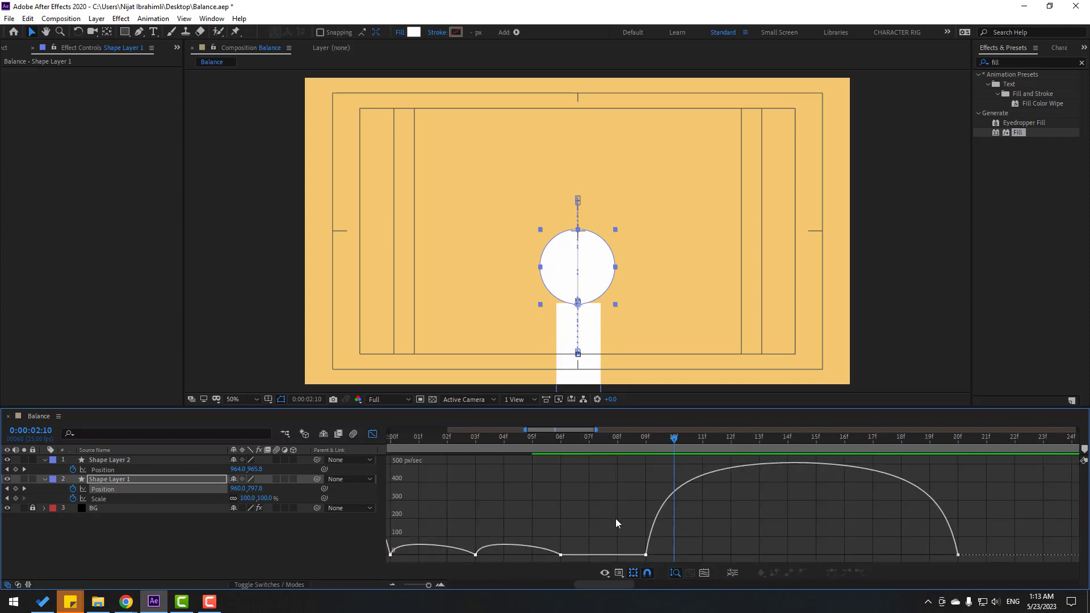
pyautogui.moveTo(616, 519); pyautogui.dragTo(829, 554)
pyautogui.scroll(-3, 782, 531)
pyautogui.press('space')
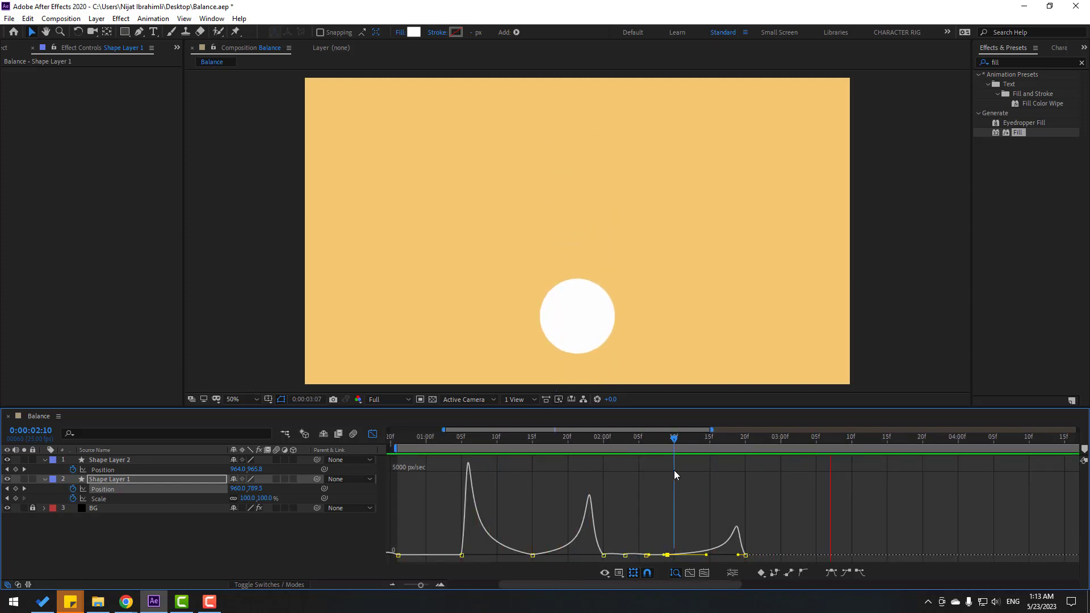
pyautogui.press('space')
# - In the keyframe view, shift the circle's final landing Position keyframe to 0:00:02:21, in line with the rectangle's last keyframe
pyautogui.click(373, 434)
pyautogui.moveTo(656, 437); pyautogui.dragTo(746, 445)
pyautogui.moveTo(746, 489); pyautogui.dragTo(753, 491)
pyautogui.click(751, 445)
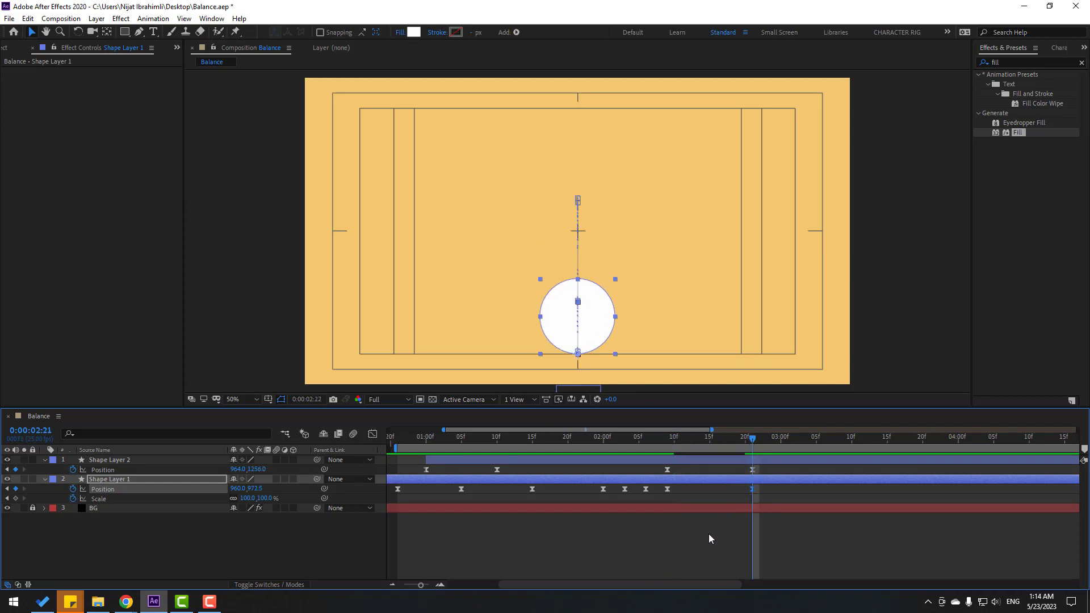
# - Add a small bounce to the circle with Position Y 952.5 at 0:00:02:24 and Y 972.5 at 0:00:03:02, and preview it
pyautogui.press('pagedown')
pyautogui.press('pagedown')
pyautogui.press('pagedown')
pyautogui.hotkey('shift', 'Up')
pyautogui.hotkey('shift', 'Up')
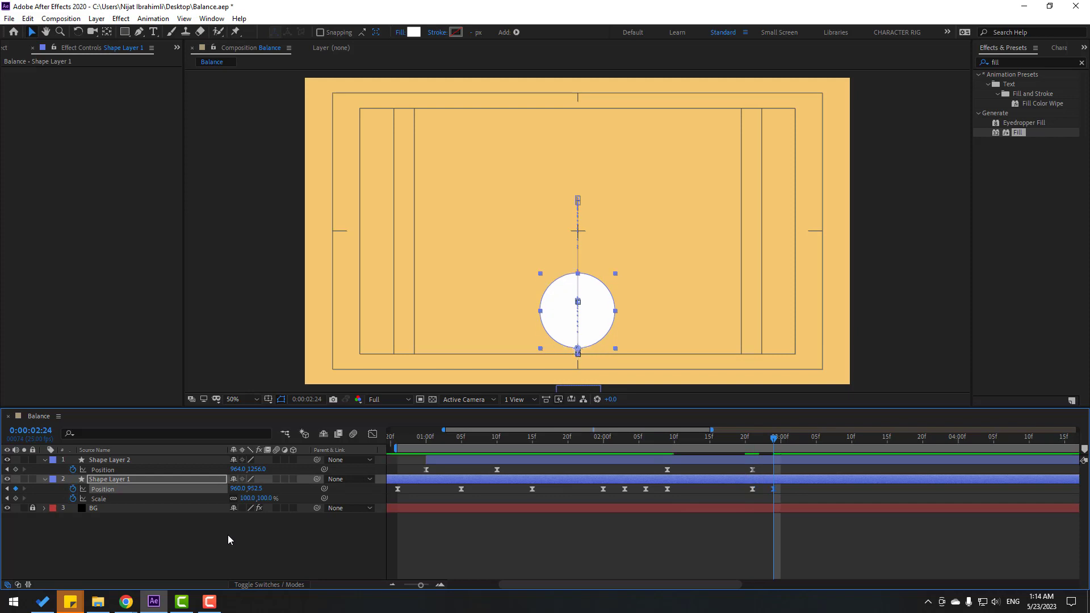
pyautogui.press('pagedown')
pyautogui.press('pagedown')
pyautogui.press('pagedown')
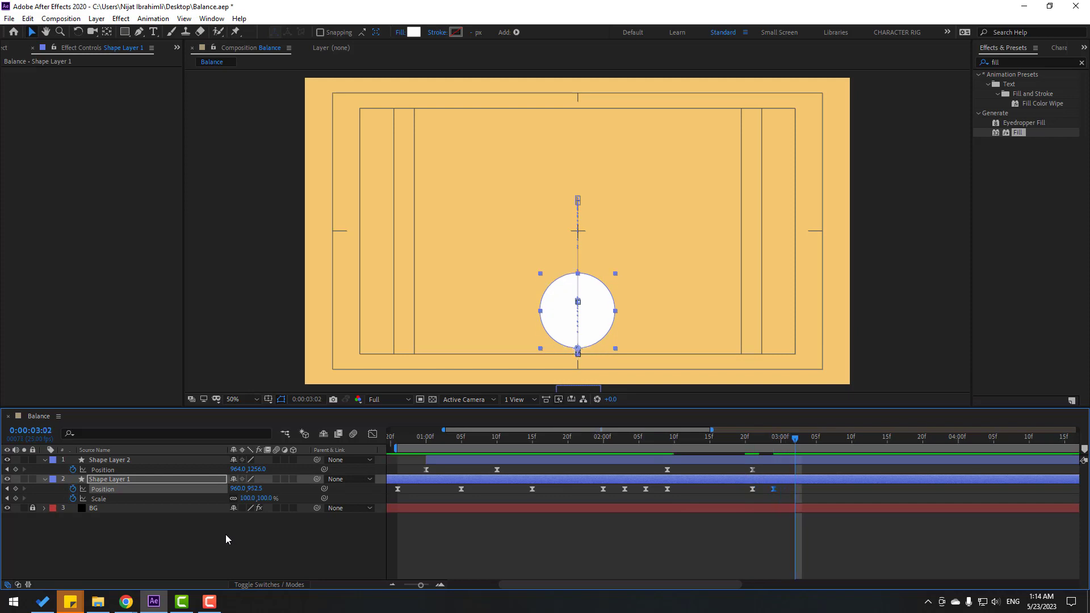
pyautogui.hotkey('shift', 'Down')
pyautogui.hotkey('shift', 'Down')
pyautogui.click(669, 542)
pyautogui.press('space')
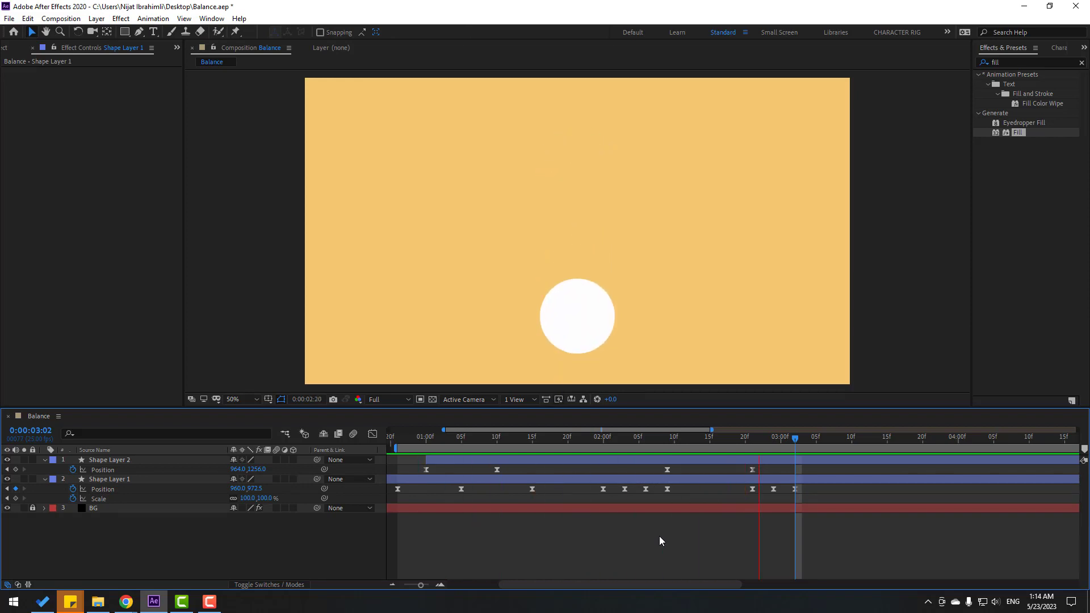
pyautogui.press('space')
# - Set the work area from the composition start to 0:00:03:08 and preview the whole animation
pyautogui.moveTo(666, 436); pyautogui.dragTo(811, 442)
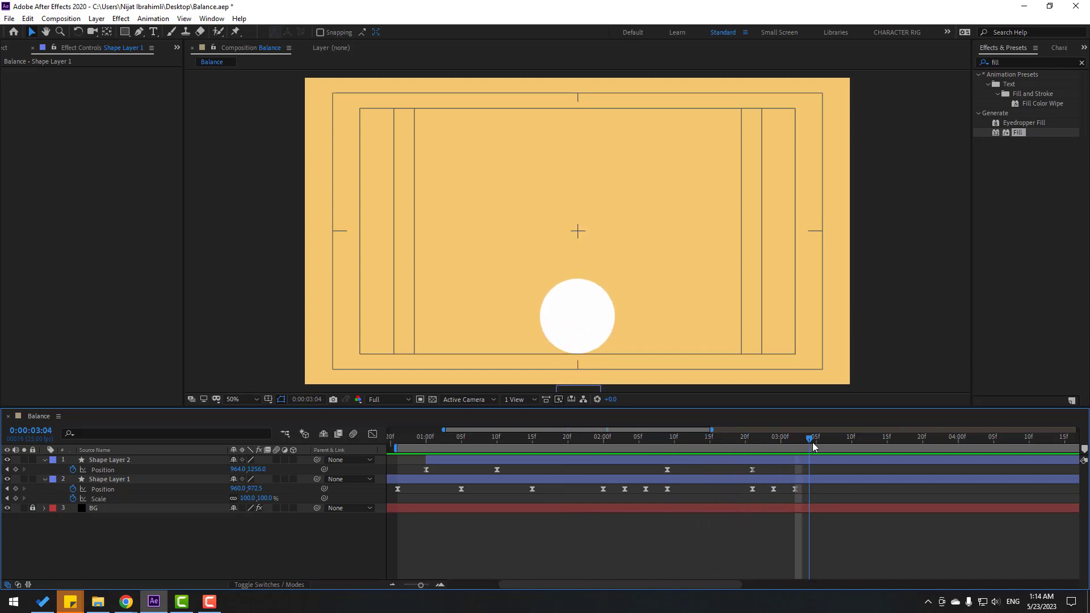
pyautogui.press('-')
pyautogui.press('-')
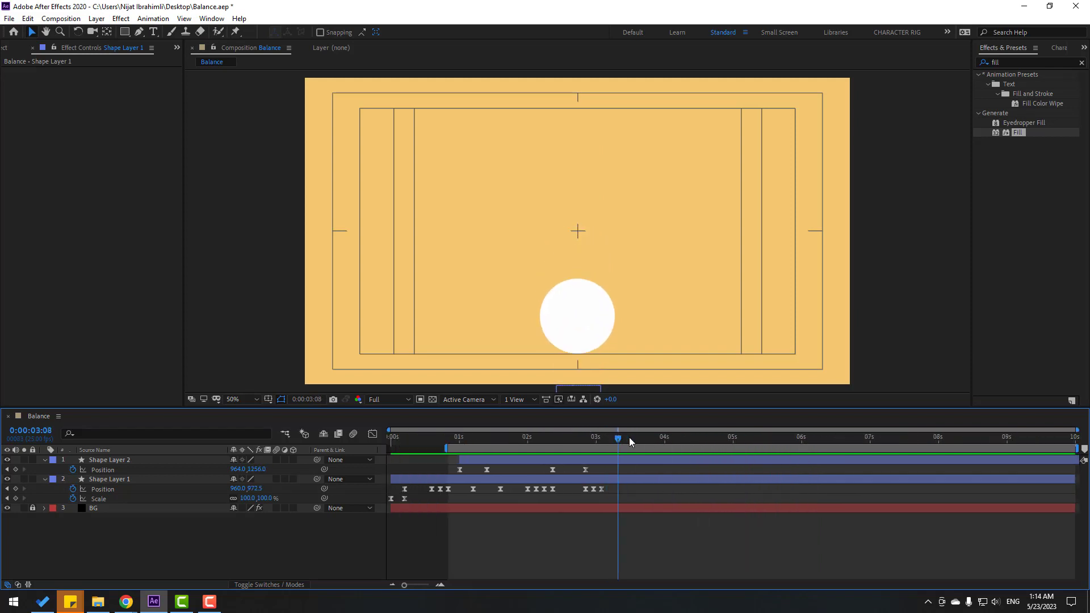
pyautogui.press('n')
pyautogui.moveTo(446, 448); pyautogui.dragTo(389, 449)
pyautogui.press('space')
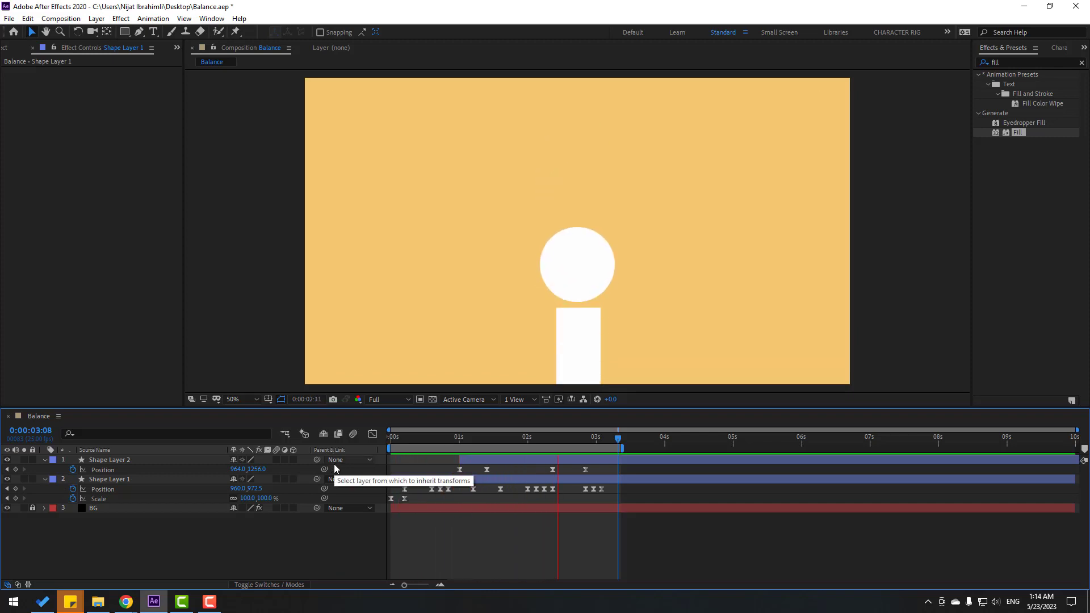
pyautogui.press('space')
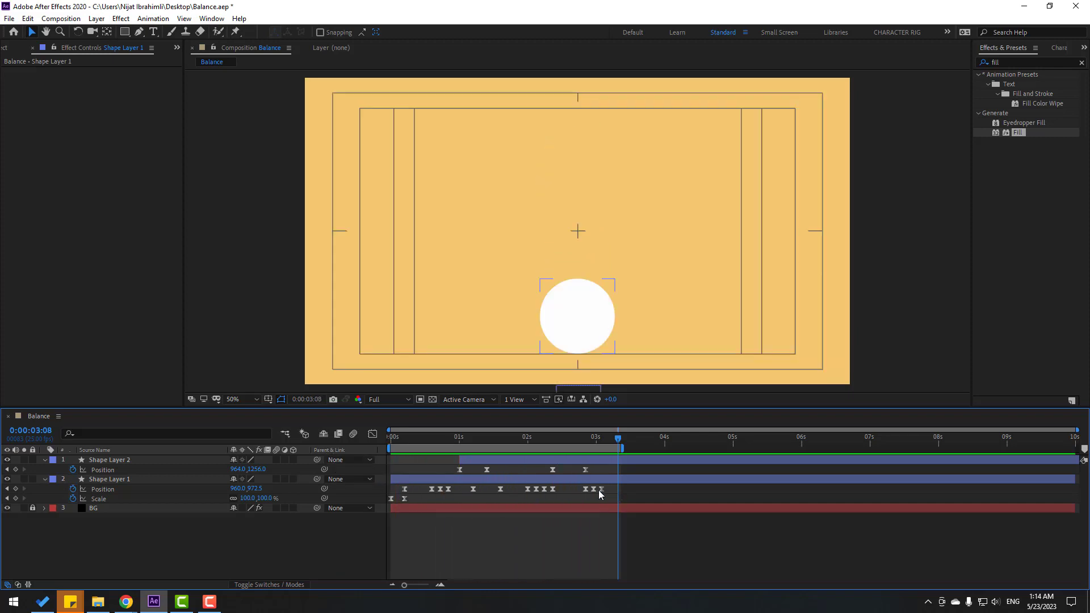
# - In the speed graph, shorten the incoming easing handle of the circle's 0:00:02:21 landing keyframe almost to the keyframe, then return to the keyframe view
pyautogui.moveTo(616, 490); pyautogui.dragTo(671, 540)
pyautogui.hotkey('shift', 'F3')
pyautogui.press('=')
pyautogui.press('=')
pyautogui.press('=')
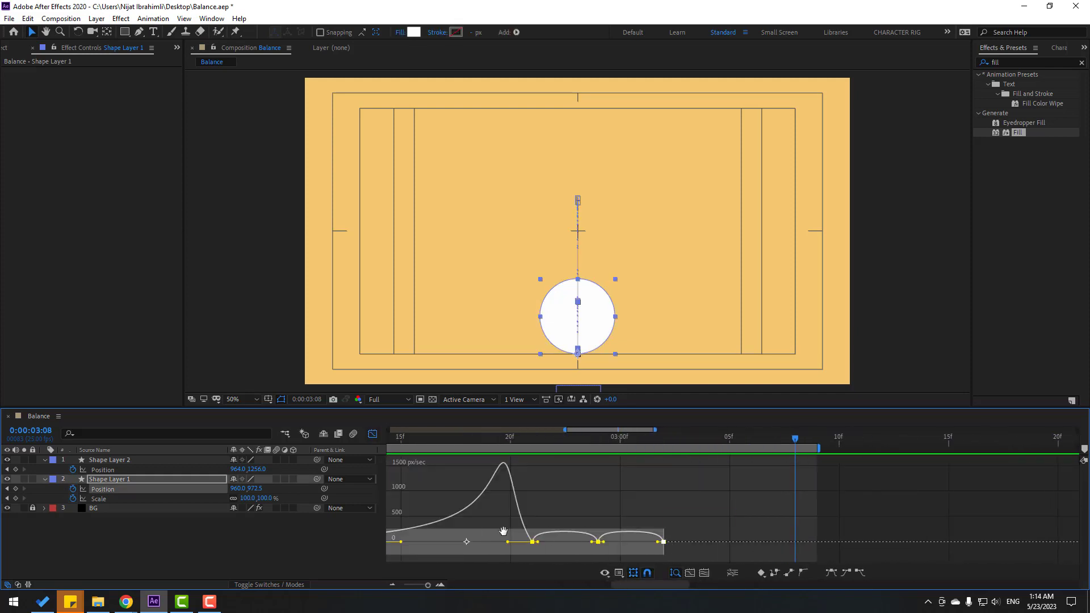
pyautogui.moveTo(503, 532); pyautogui.dragTo(659, 532)
pyautogui.click(711, 527)
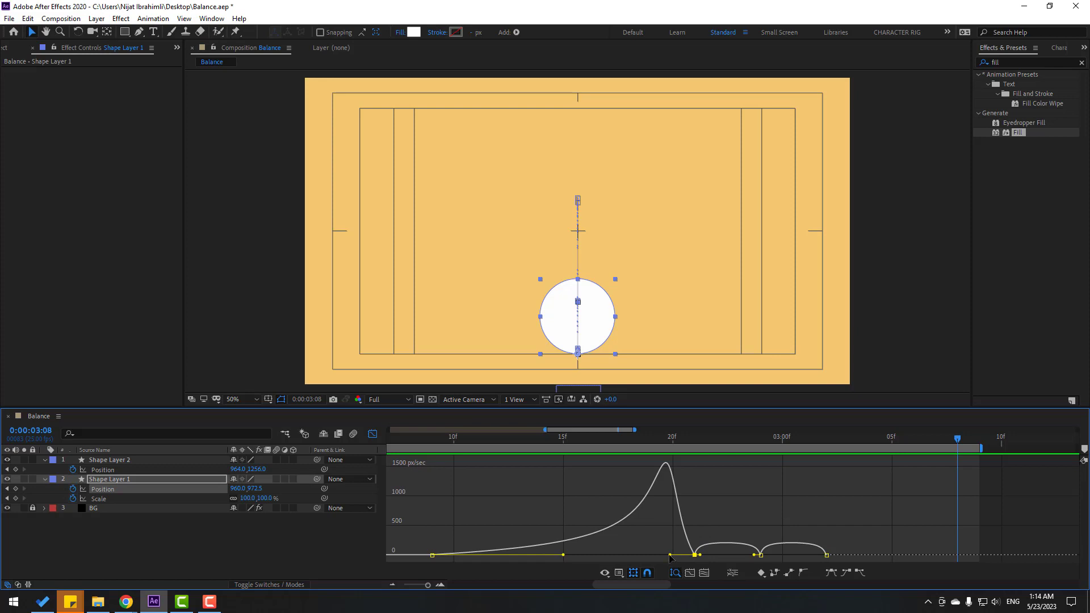
pyautogui.moveTo(670, 555); pyautogui.dragTo(687, 556)
pyautogui.press('-')
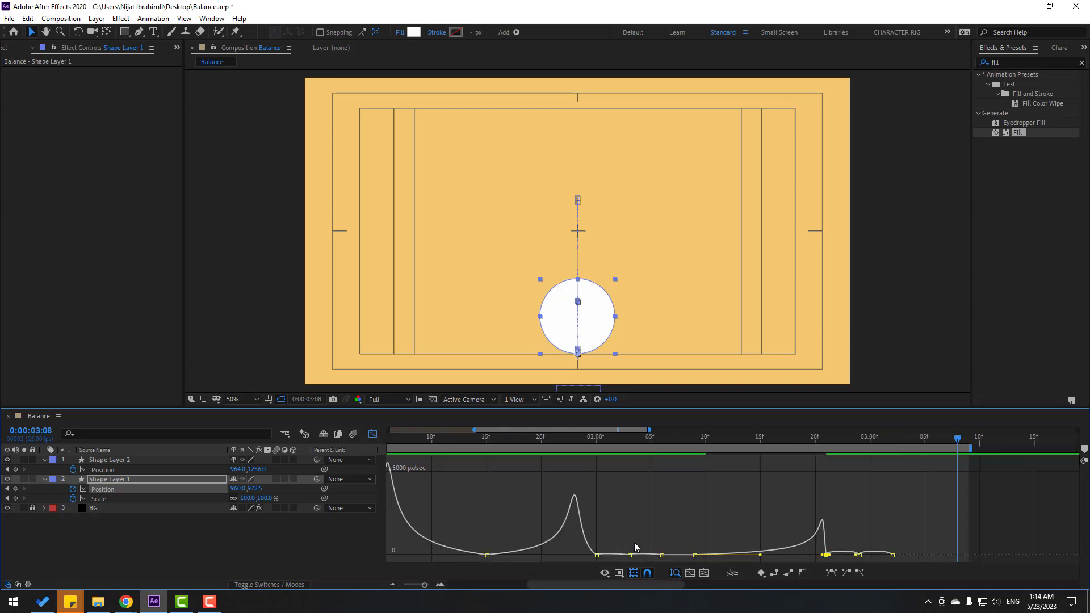
pyautogui.click(373, 434)
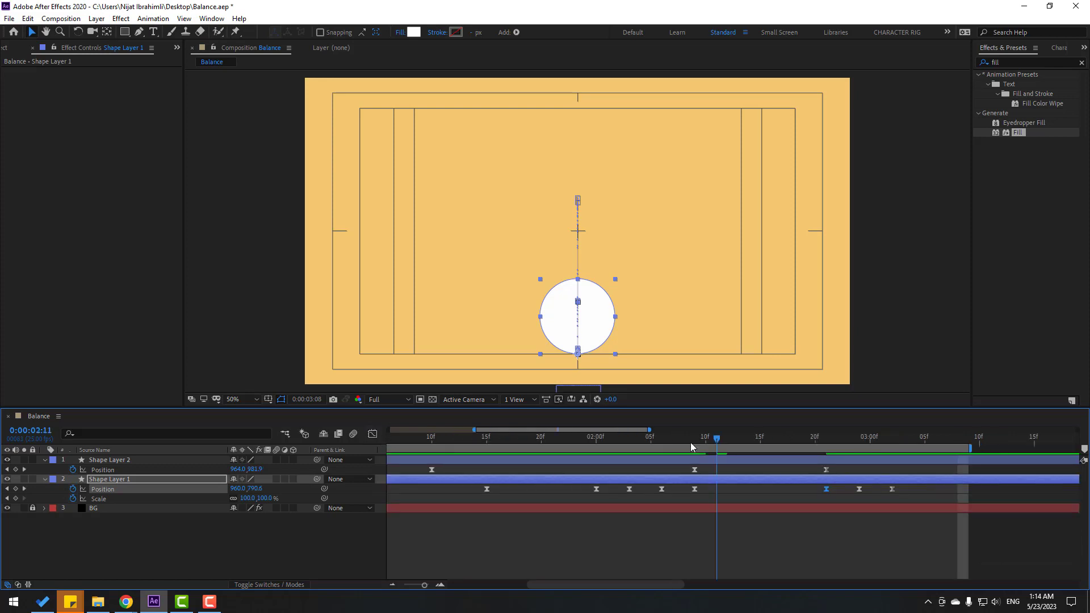
# - Start the work area at 0:00:01:23 and preview the circle's landing on the rectangle and its final fall
pyautogui.moveTo(690, 443); pyautogui.dragTo(641, 444)
pyautogui.press('-')
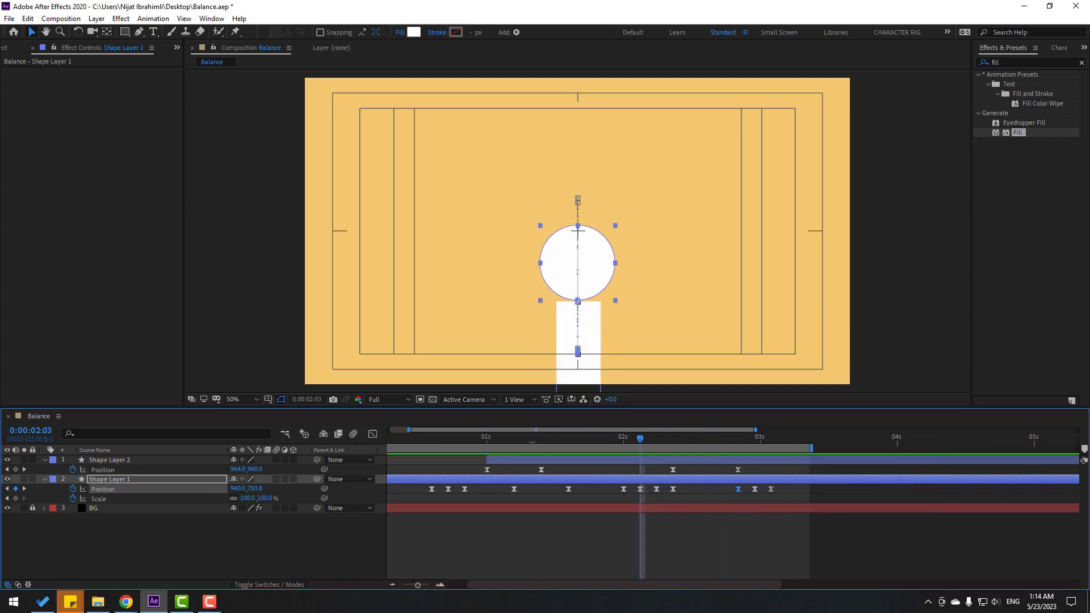
pyautogui.click(612, 440)
pyautogui.press('b')
pyautogui.press('space')
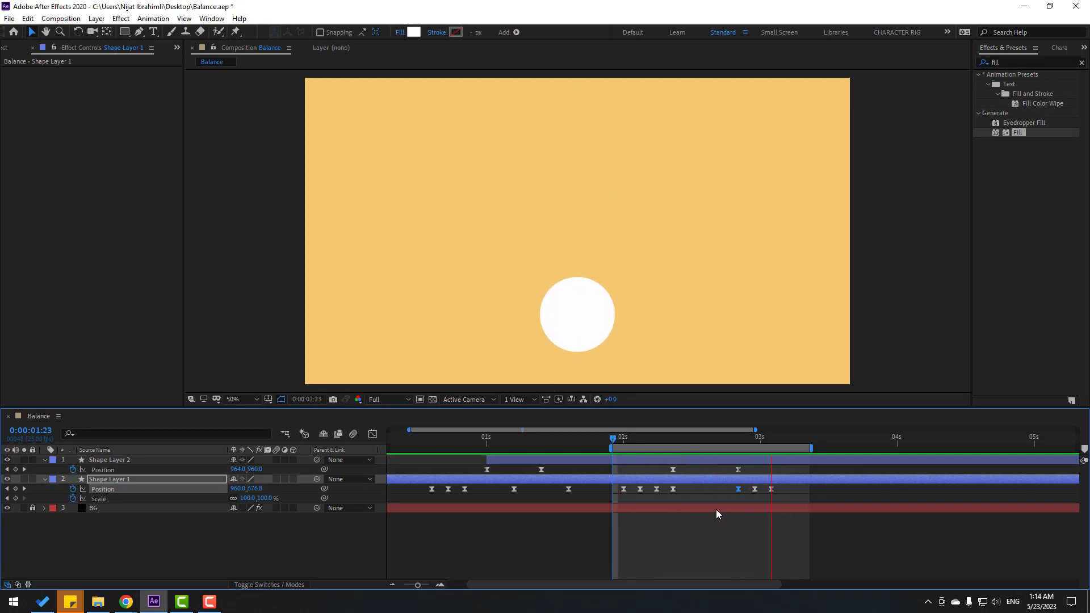
pyautogui.press('space')
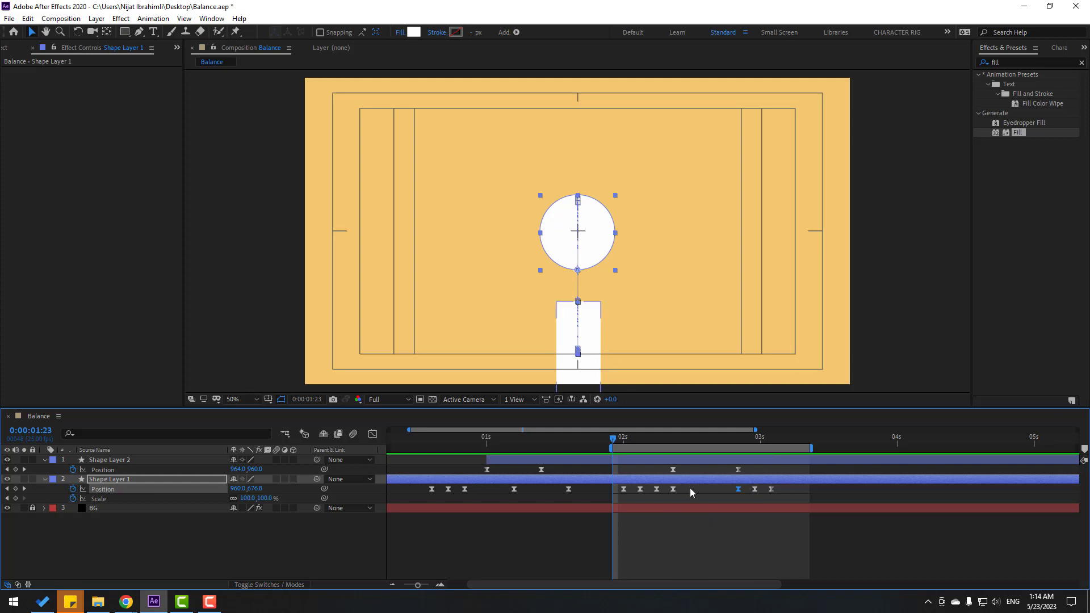
# - In the speed graph, stretch the outgoing easing handle of the rectangle's 0:00:02:09 Position keyframe to about half the retraction and preview it
pyautogui.click(665, 461)
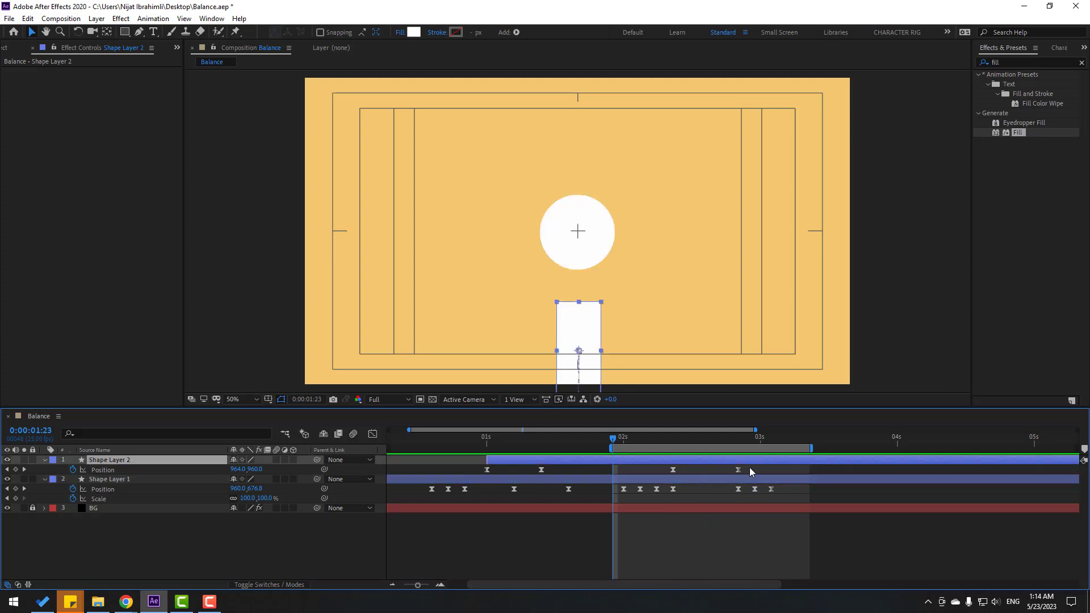
pyautogui.moveTo(750, 472); pyautogui.dragTo(677, 437)
pyautogui.hotkey('shift', 'F3')
pyautogui.click(777, 525)
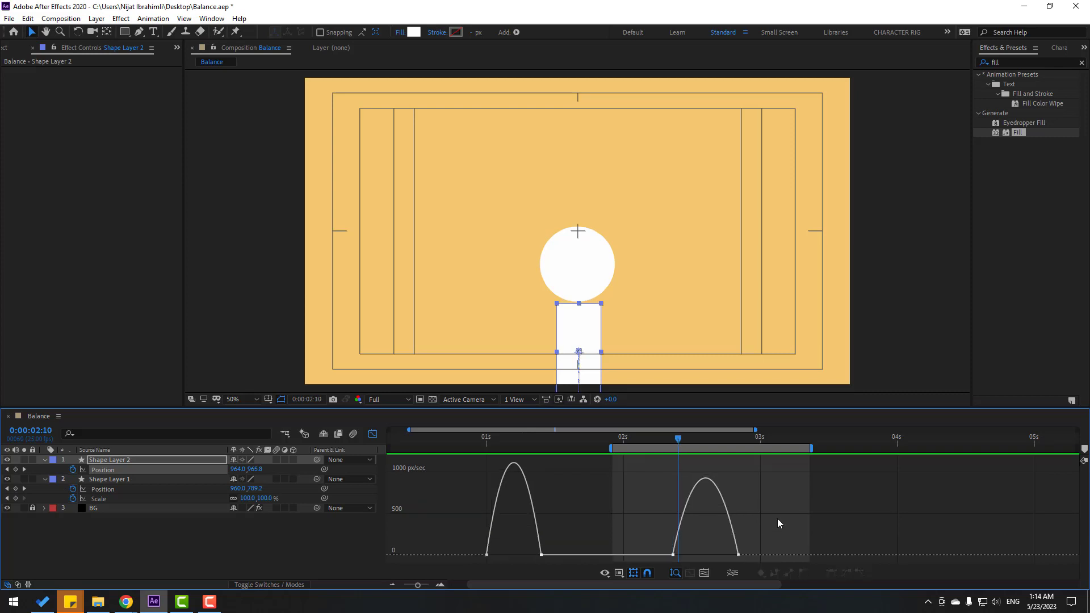
pyautogui.click(685, 555)
pyautogui.moveTo(690, 557); pyautogui.dragTo(705, 556)
pyautogui.press('space')
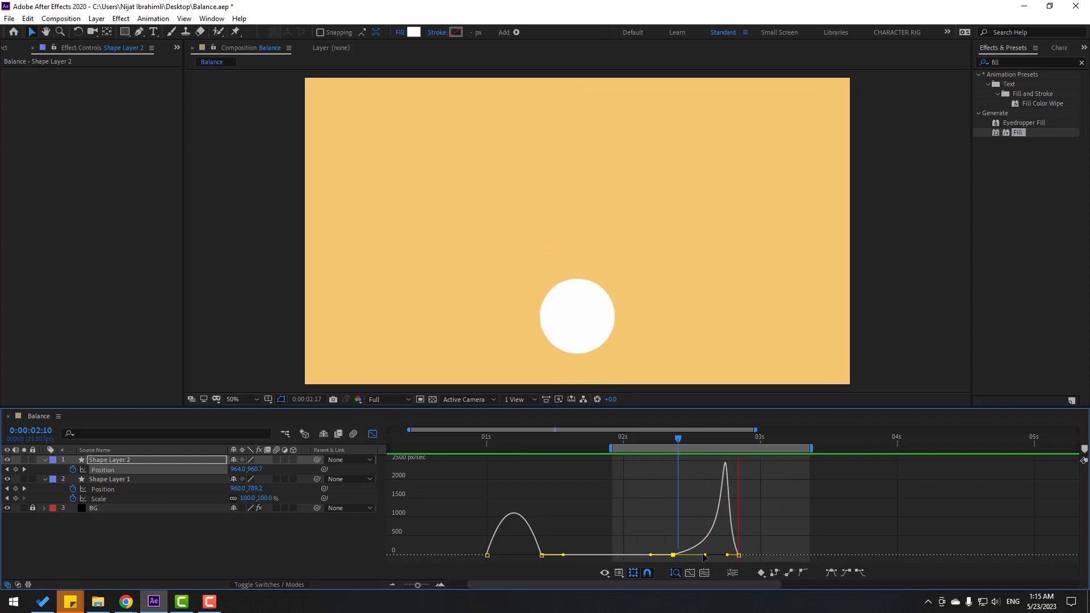
pyautogui.press('space')
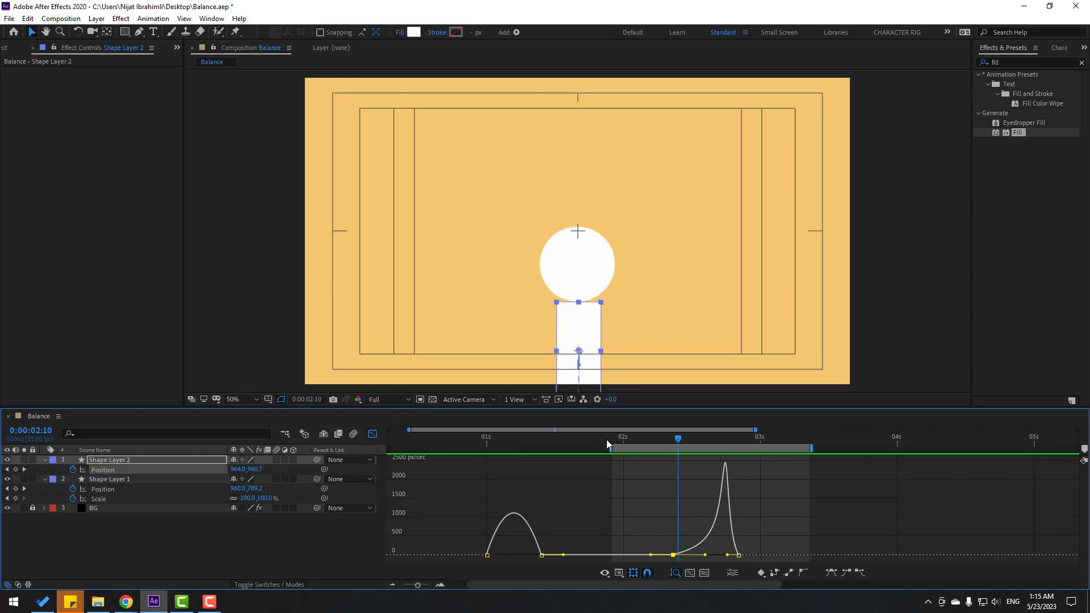
# - Lower the circle's last three Position keyframes together, setting Y to 1081.5 at 0:00:02:21, and preview the landing at the composition's bottom edge
pyautogui.moveTo(677, 440); pyautogui.dragTo(731, 443)
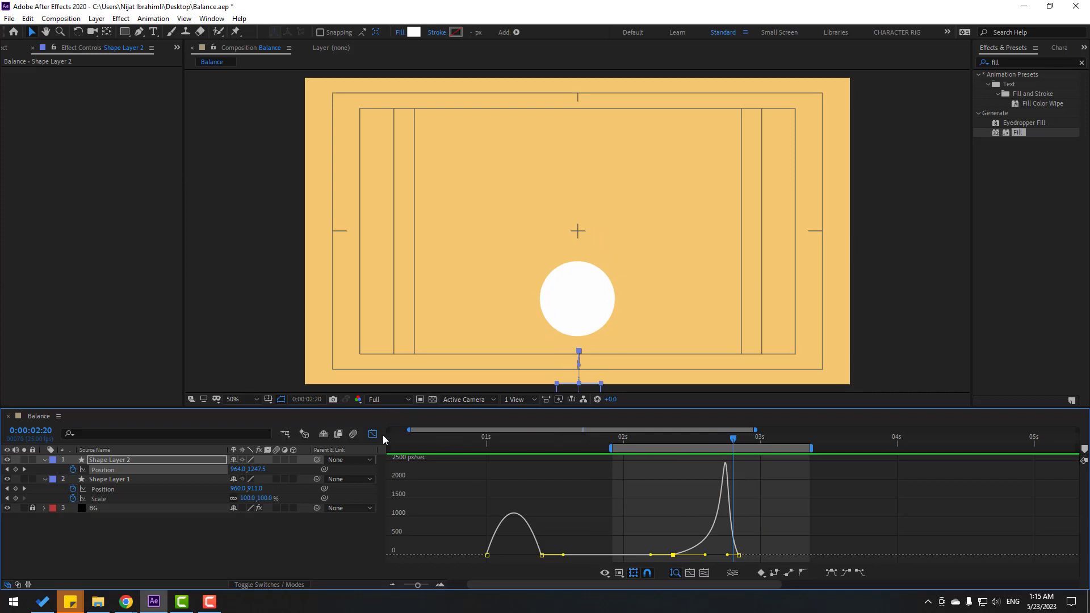
pyautogui.click(373, 435)
pyautogui.moveTo(785, 498); pyautogui.dragTo(737, 489)
pyautogui.click(739, 441)
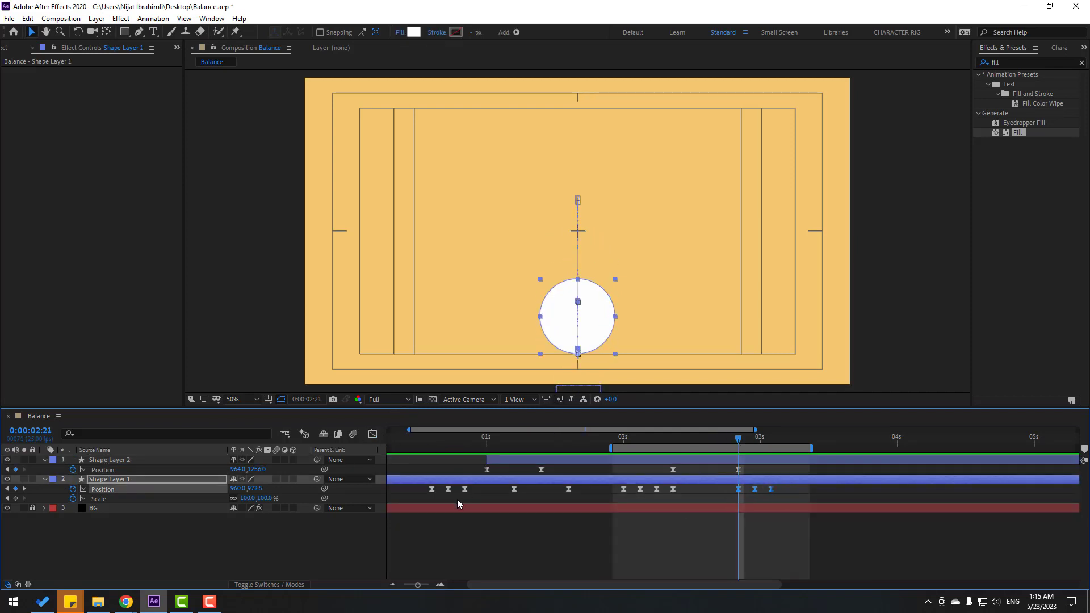
pyautogui.moveTo(259, 494); pyautogui.dragTo(325, 488)
pyautogui.click(545, 533)
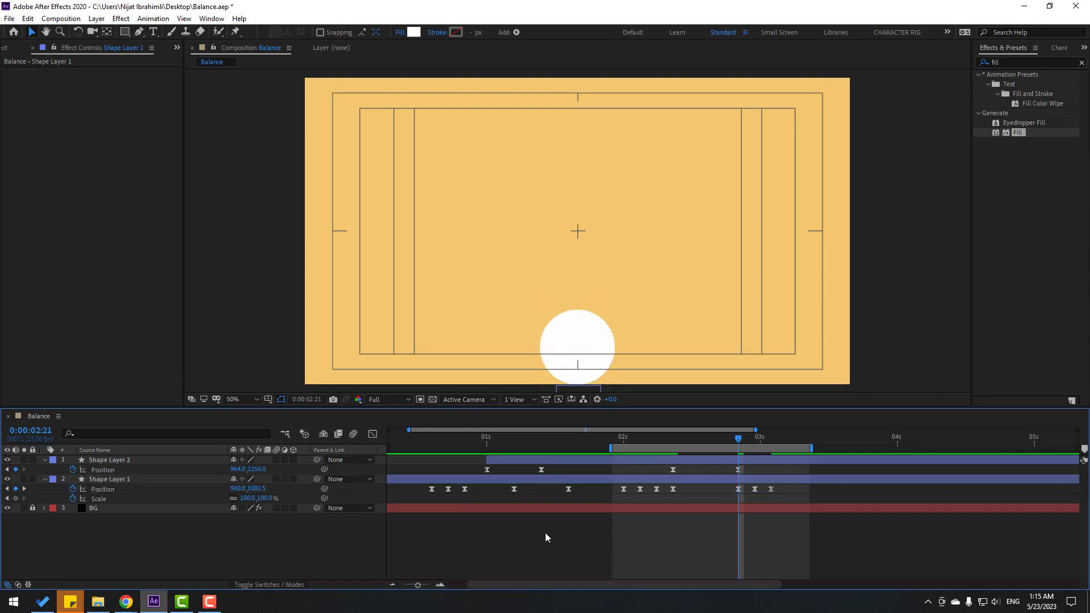
pyautogui.press('space')
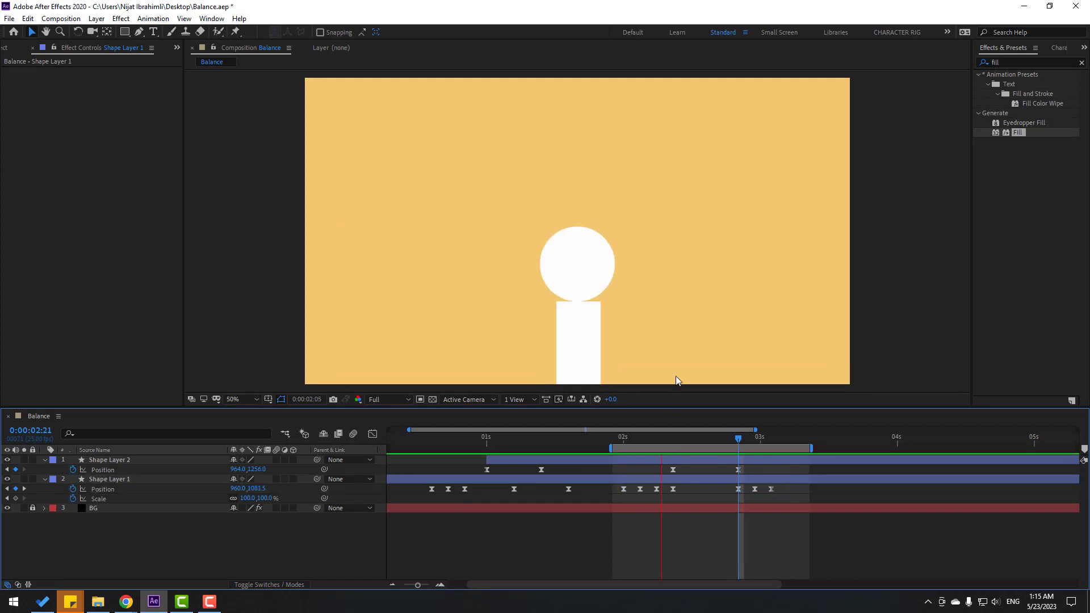